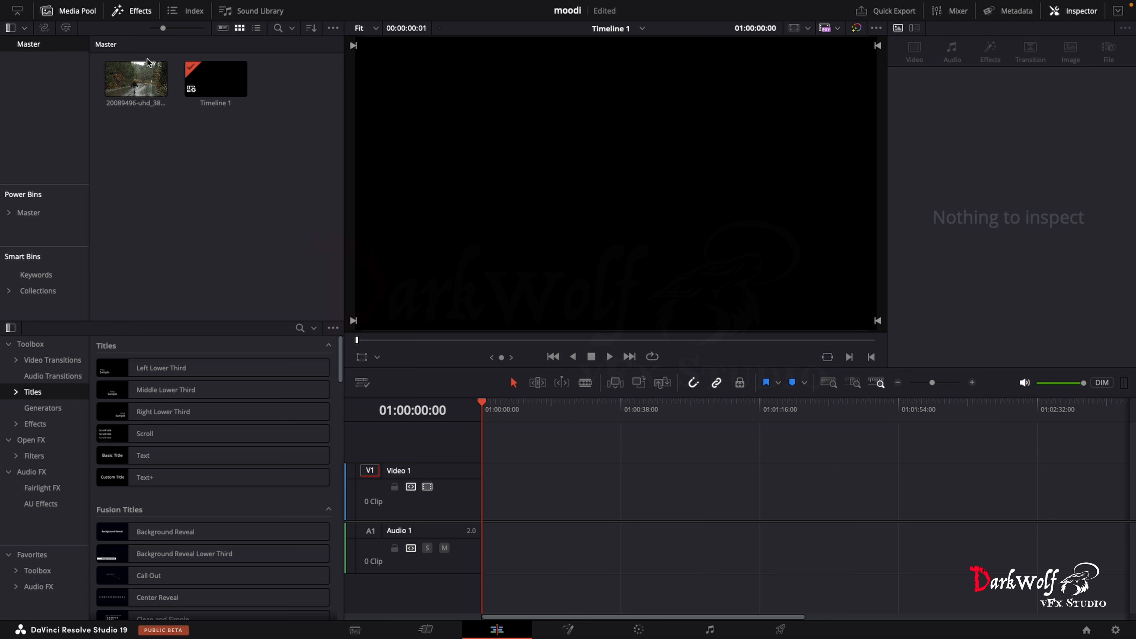
Step: Place the 20089496-uhd road clip at the start of the Video 1 track in Timeline 1
left_click(139, 81)
double_click(139, 84)
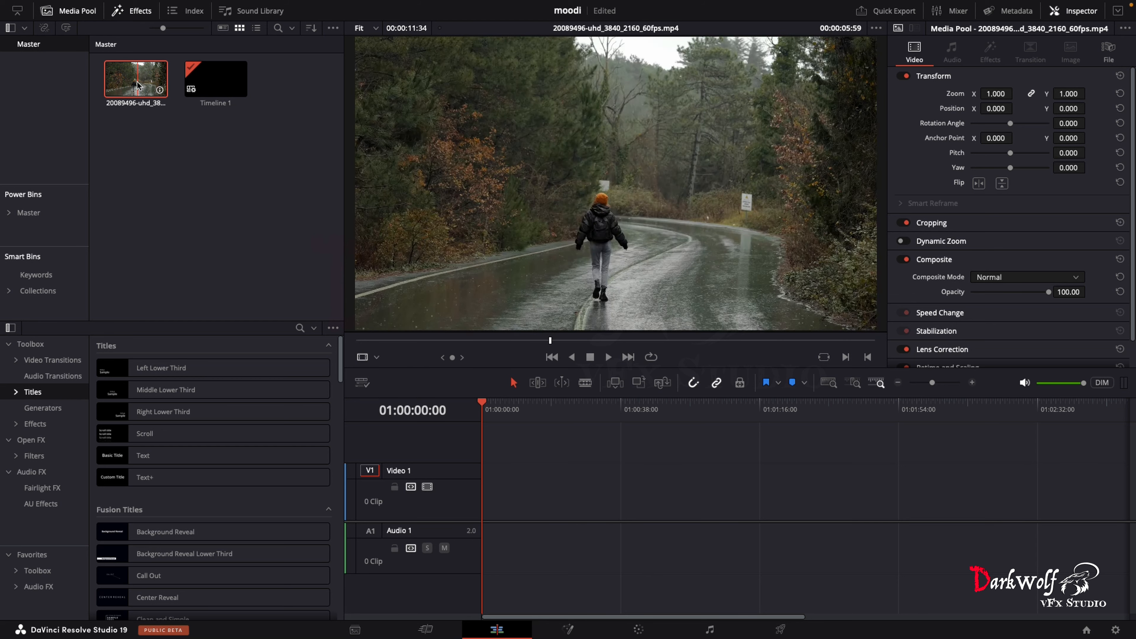
left_click_drag(137, 85, 481, 491)
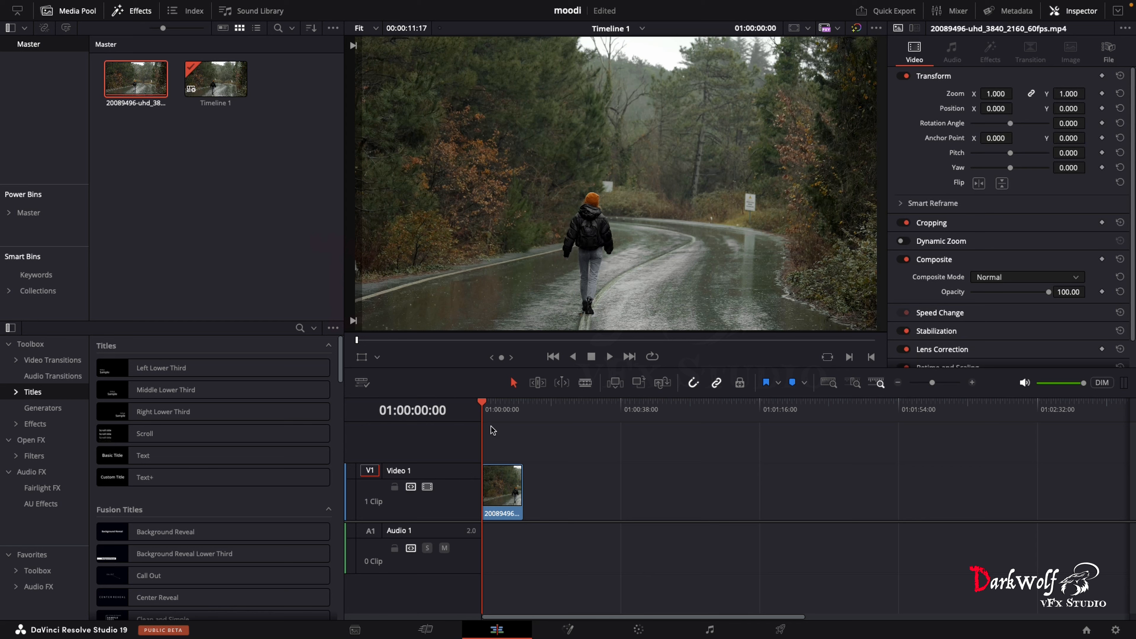
Step: Play the clip to preview it, and park the playhead at 01:00:05:19
key("space")
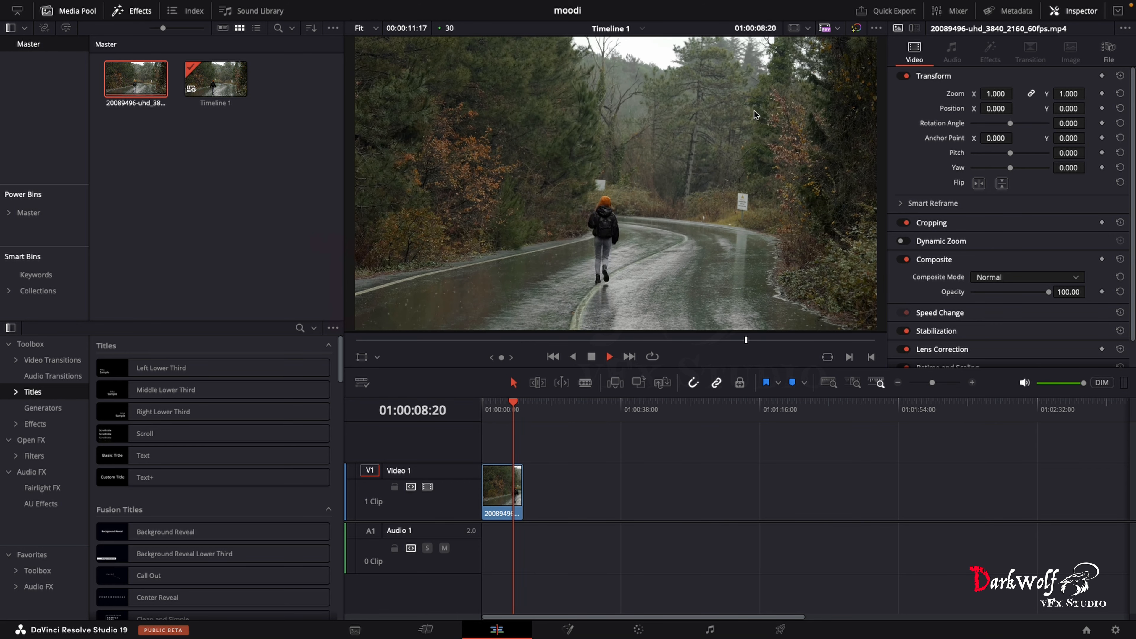
key("space")
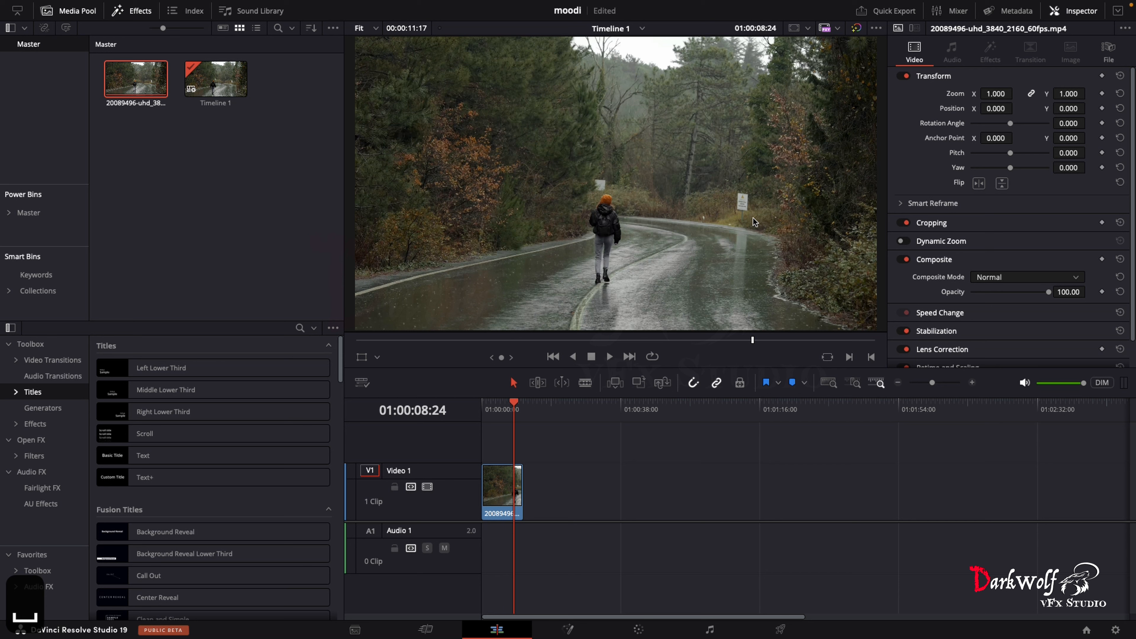
left_click_drag(488, 404, 501, 404)
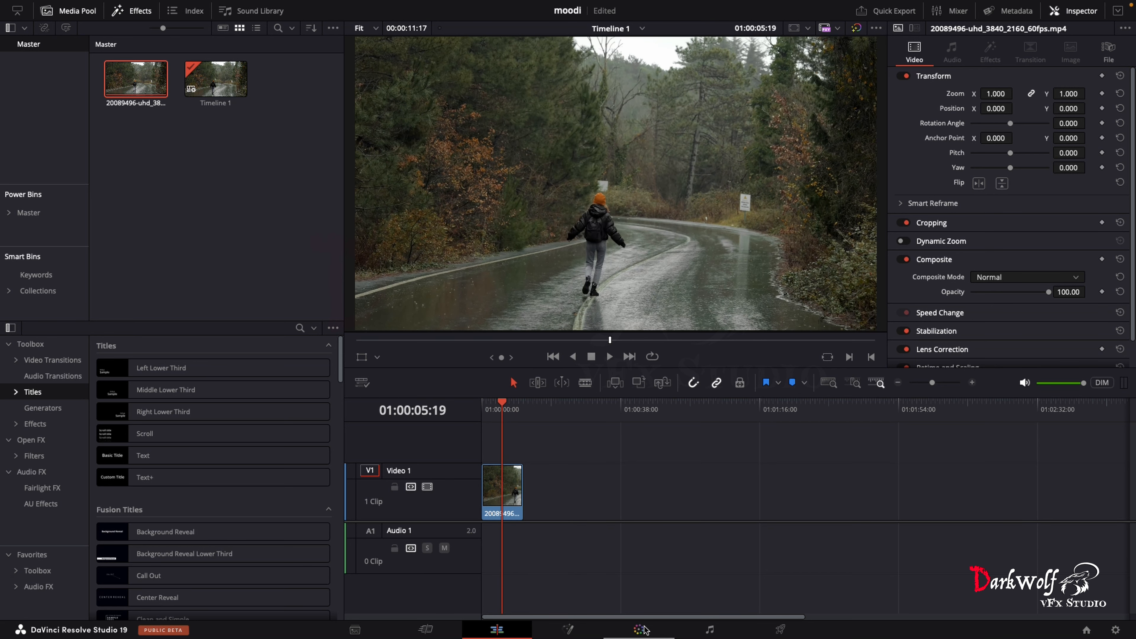
Step: Switch to the Color page and toggle the clips, timeline and node views off and back on
key("shift+6")
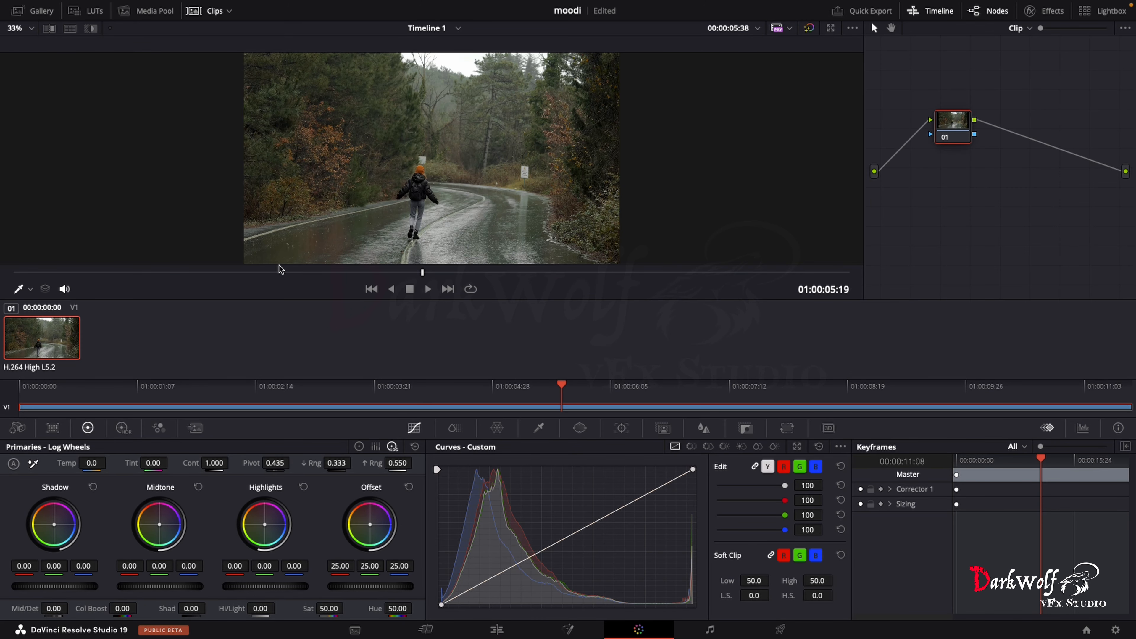
left_click(214, 11)
left_click(210, 13)
left_click(932, 10)
left_click(933, 10)
left_click(998, 11)
left_click(998, 12)
Step: Add a serial node after node 01 and set the primaries to Color Wheels mode
left_click_drag(960, 126, 947, 123)
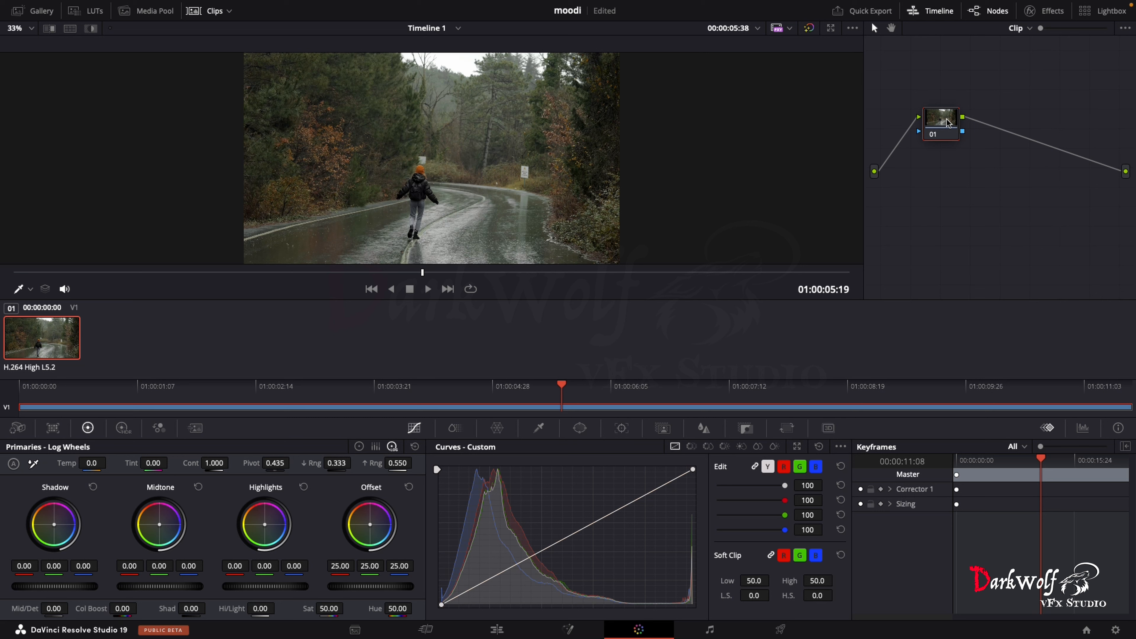
key("alt+s")
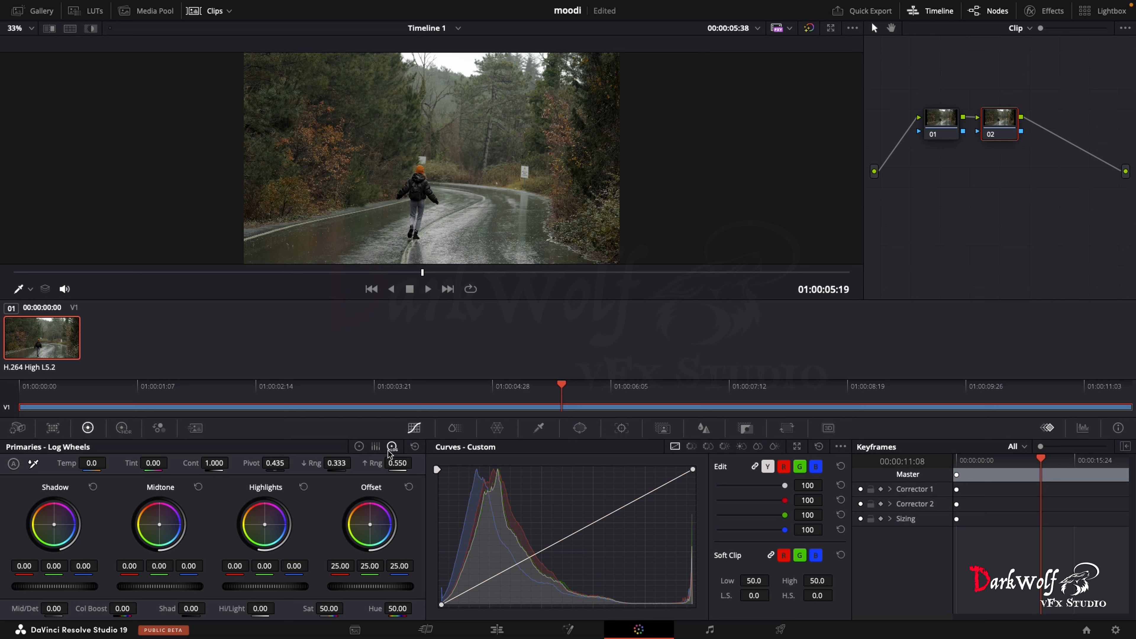
left_click(360, 447)
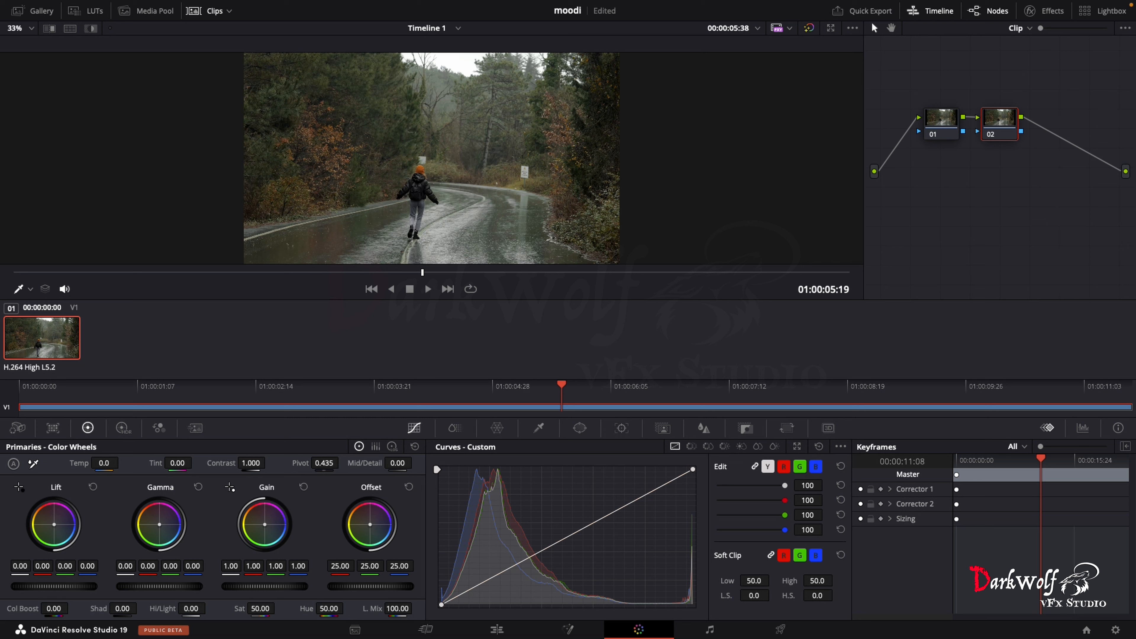
Step: Try tinting the Lift warm and lowering Lift to -0.16 on node 02, undoing each change
left_click_drag(54, 524, 53, 522)
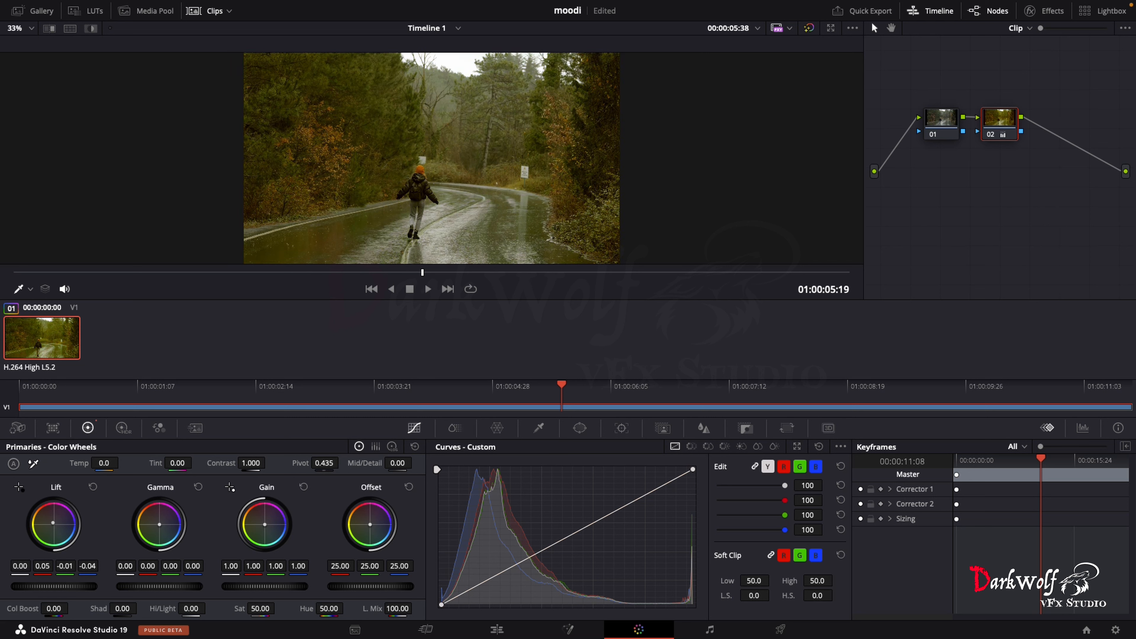
key("super+z")
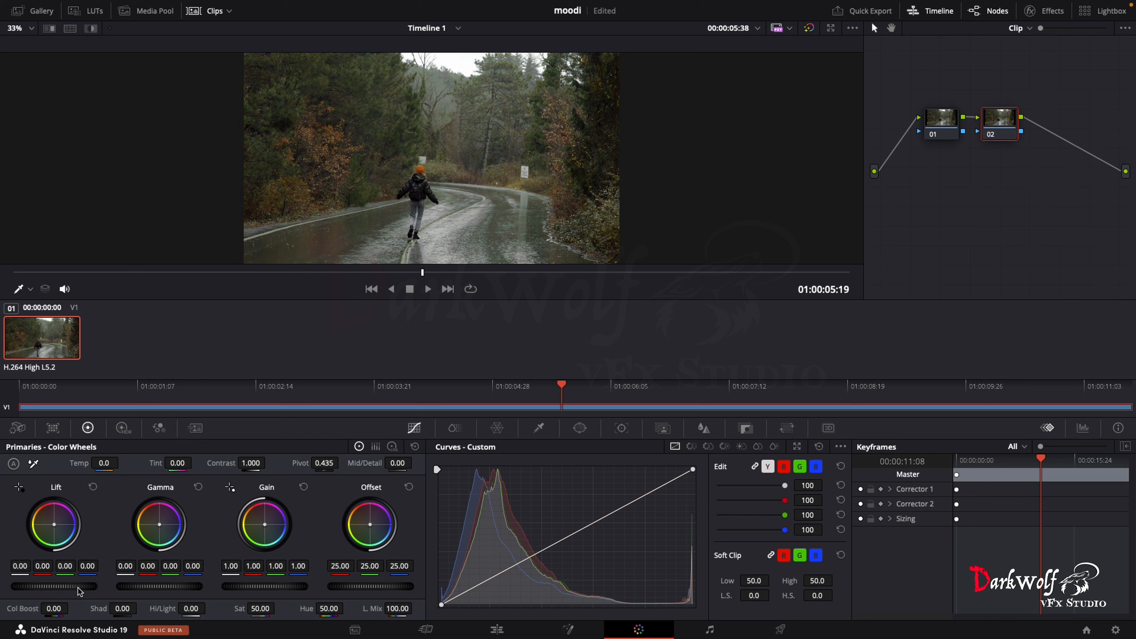
mouse_move(80, 587)
left_mouse_down()
mouse_move(56, 587)
mouse_move(112, 587)
mouse_move(59, 587)
left_mouse_up()
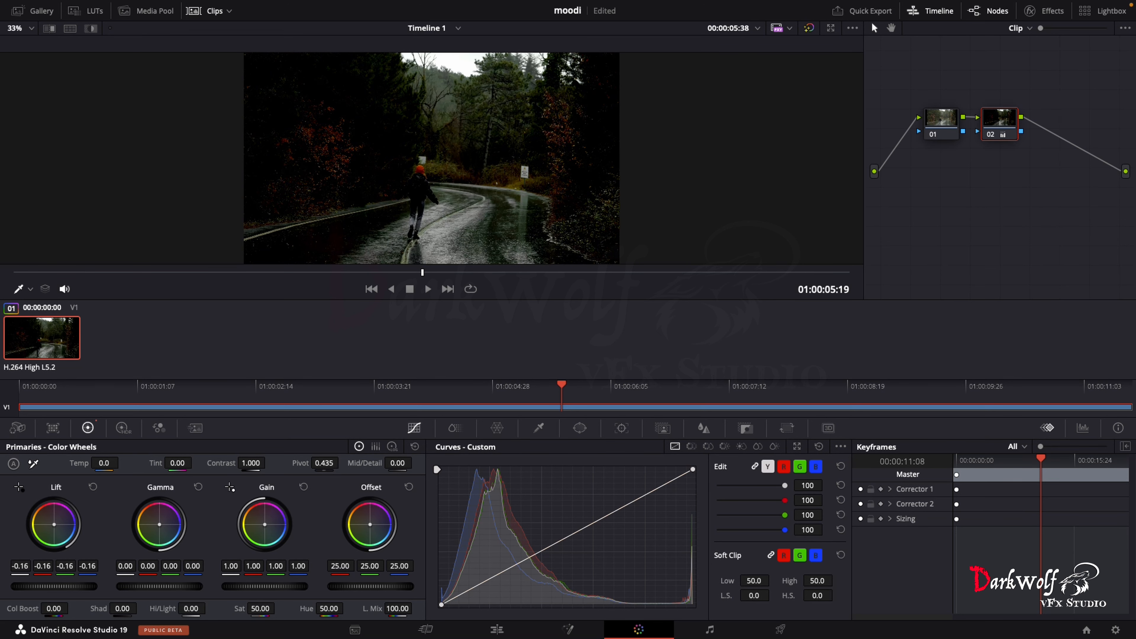
key("super+z")
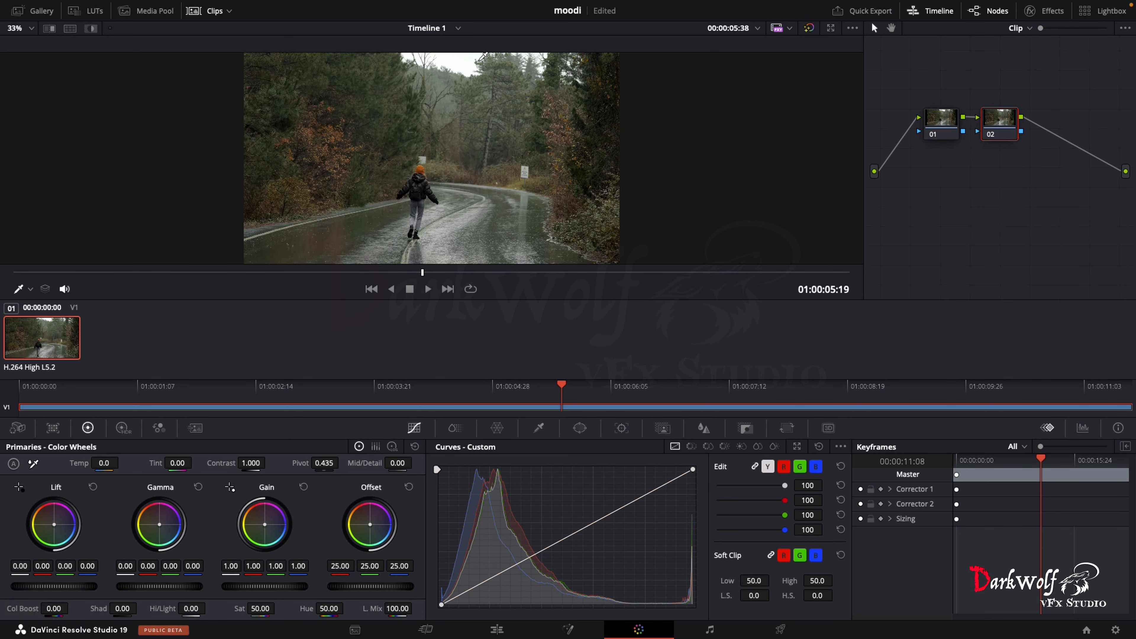
Step: Try lowering the Gain on node 02 to 0.75, and undo it
left_click_drag(254, 593, 222, 594)
key("super+z")
left_click_drag(277, 588, 244, 587)
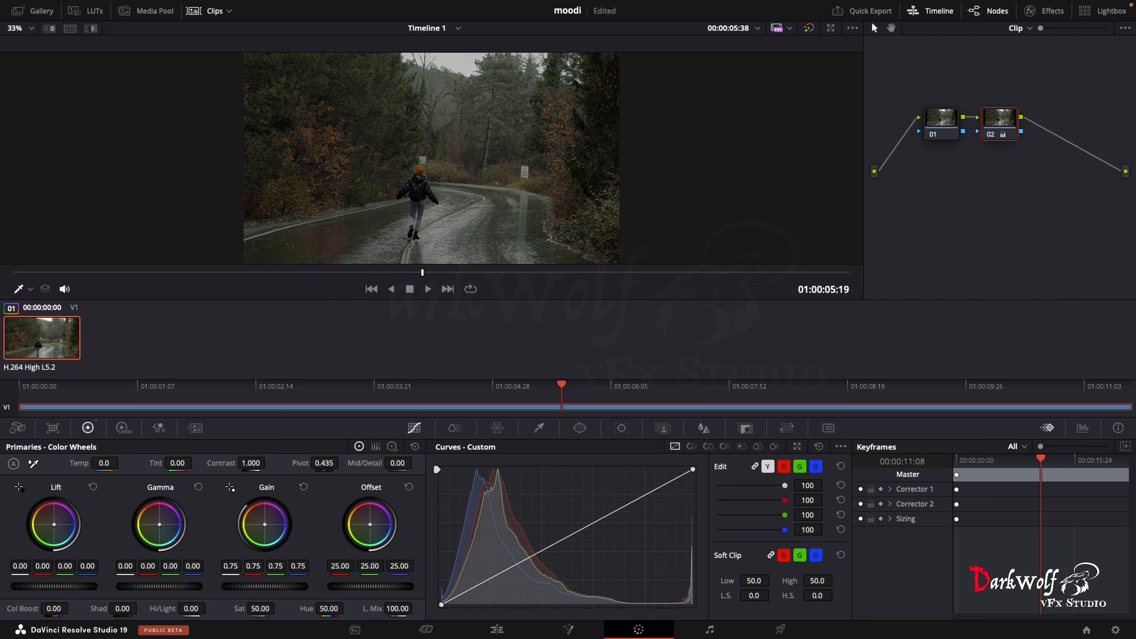
key("super+z")
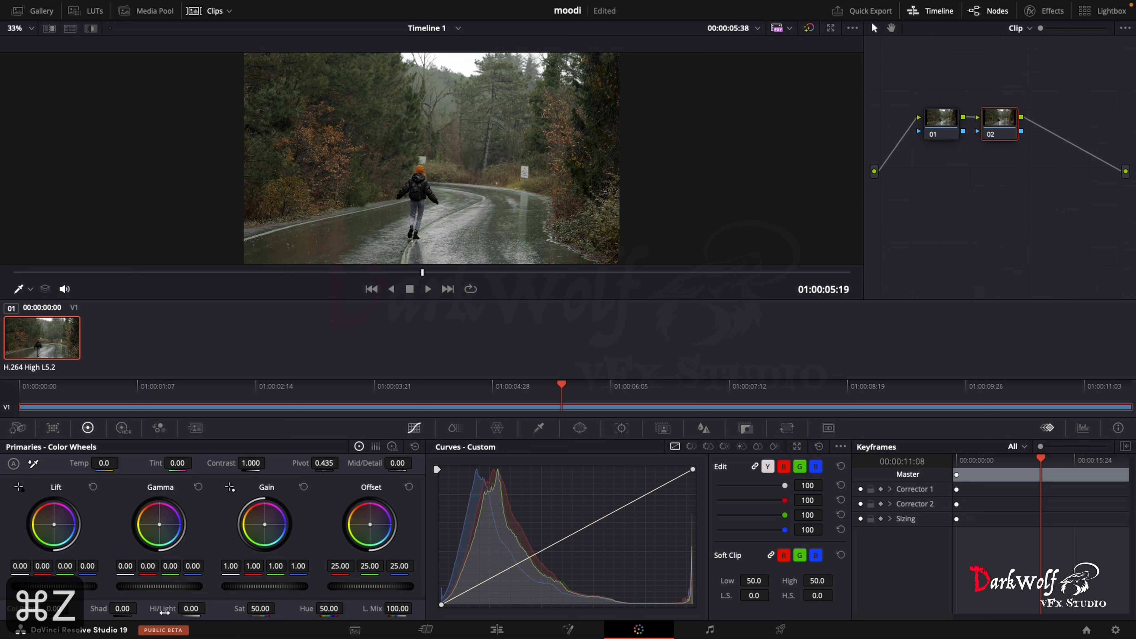
Step: Darken node 02 with highlights at -99, Gain at 0.88, Lift at -0.02 and shadows at -39
mouse_move(189, 609)
left_mouse_down()
mouse_move(209, 608)
mouse_move(193, 607)
left_mouse_up()
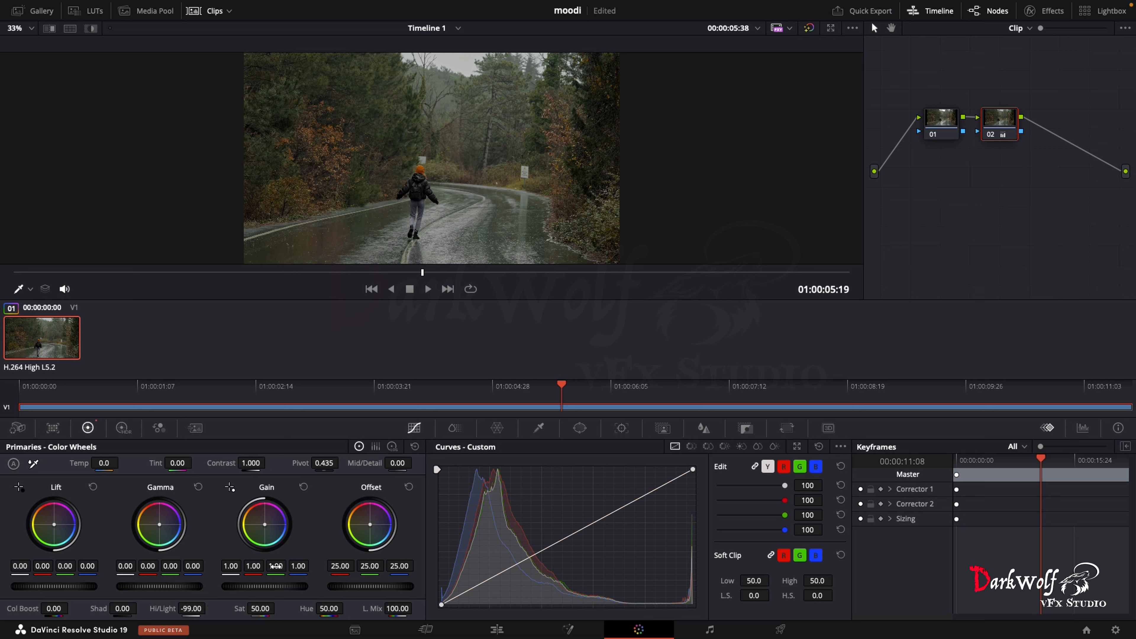
left_click_drag(265, 586, 246, 586)
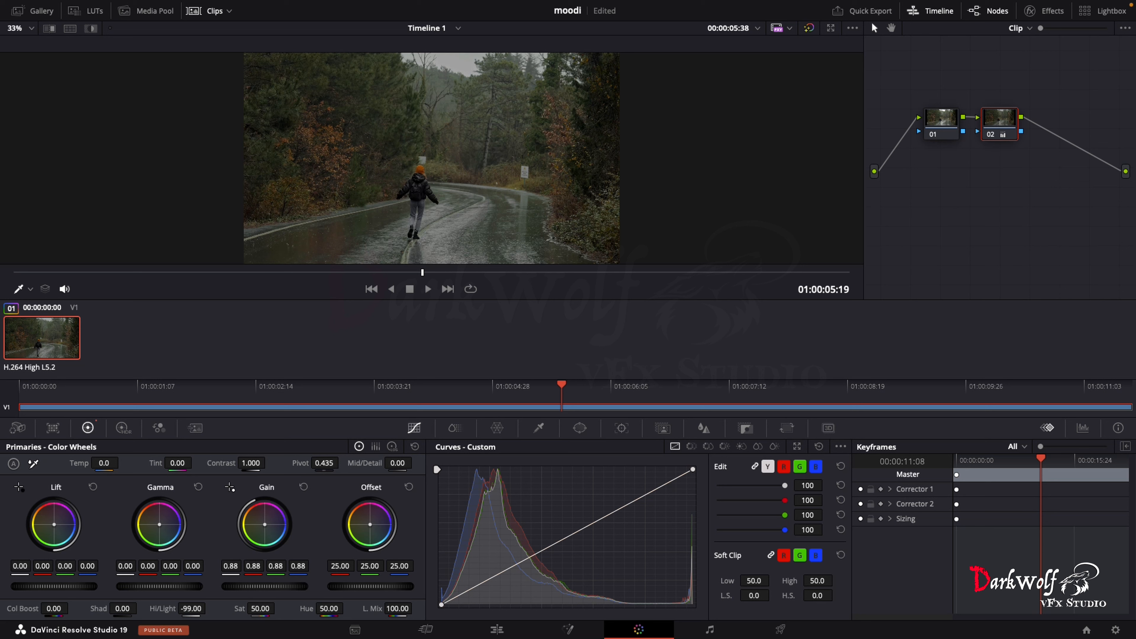
left_click_drag(53, 586, 52, 586)
mouse_move(122, 608)
left_mouse_down()
mouse_move(108, 608)
mouse_move(138, 608)
left_mouse_up()
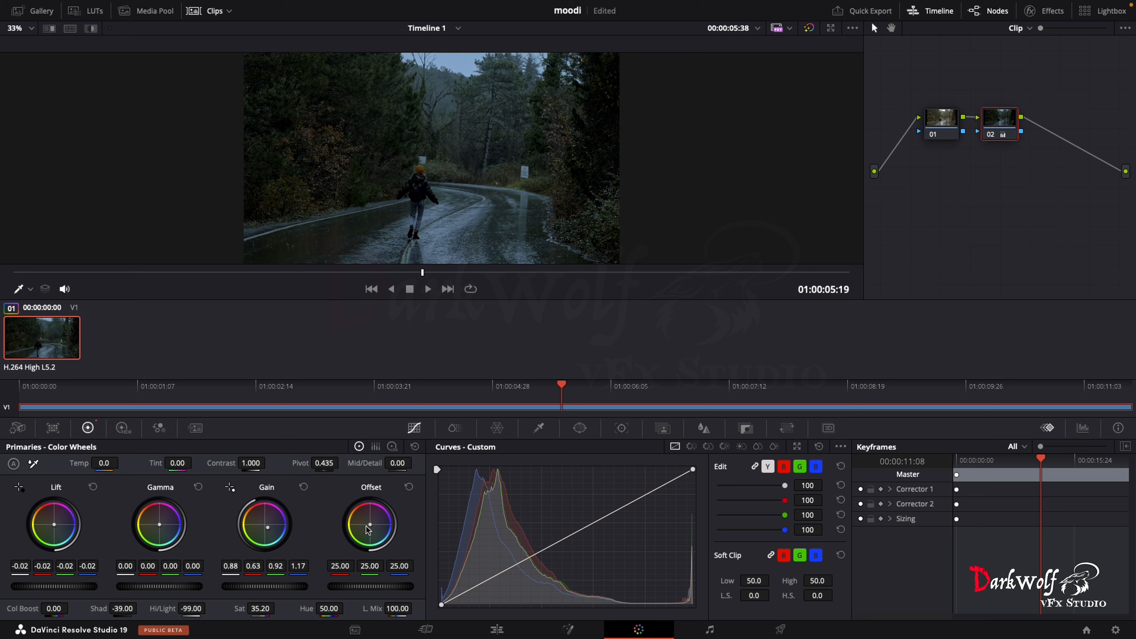
Step: Tint the Offset blue (23.43, 23.83, 33.15) and the Gain teal (0.49, 0.99, 0.91), and lower the shadows to -67.5
left_click_drag(370, 526, 374, 526)
left_click_drag(269, 532, 269, 530)
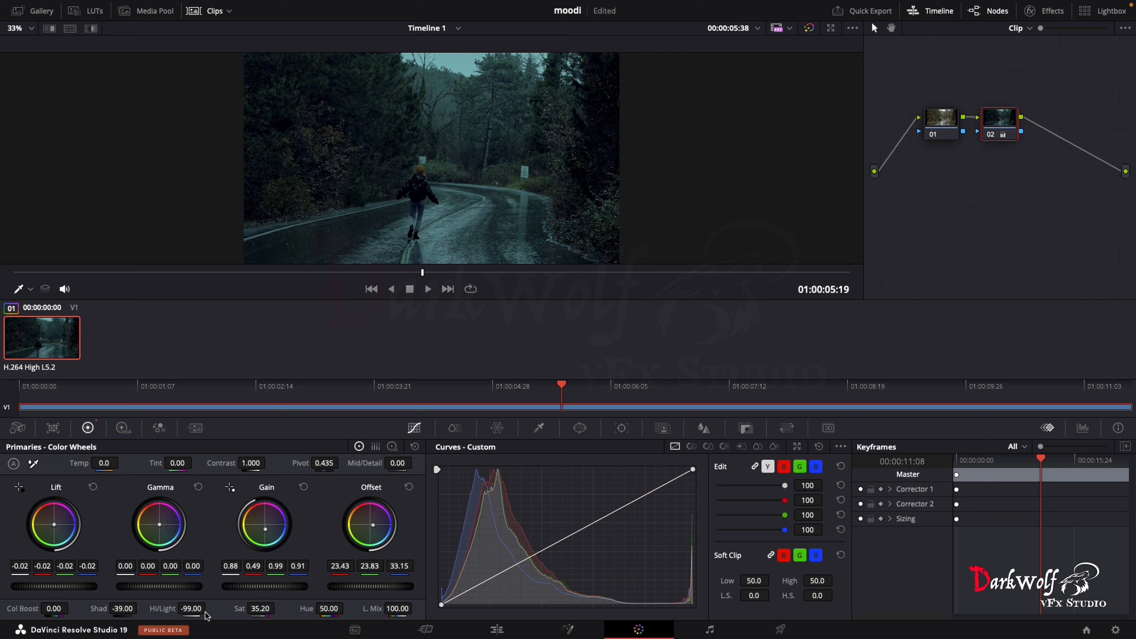
left_click_drag(122, 607, 139, 609)
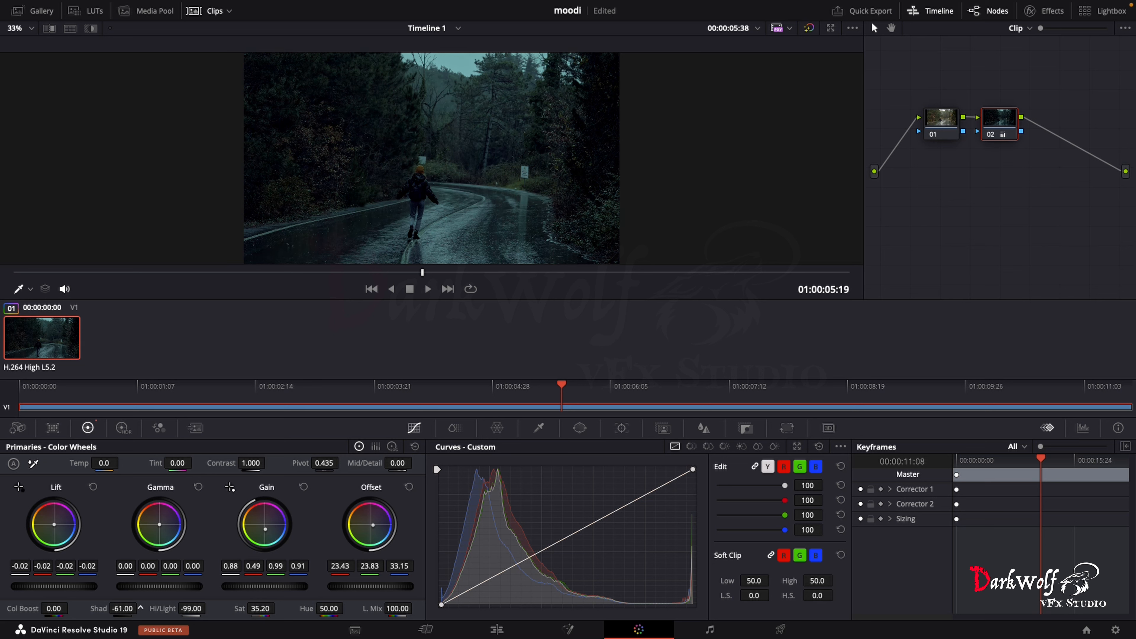
left_click_drag(149, 604, 141, 605)
Step: Compare the graded clip with the original by bypassing and restoring the grades several times
left_click(813, 30)
left_click(813, 31)
left_click(812, 30)
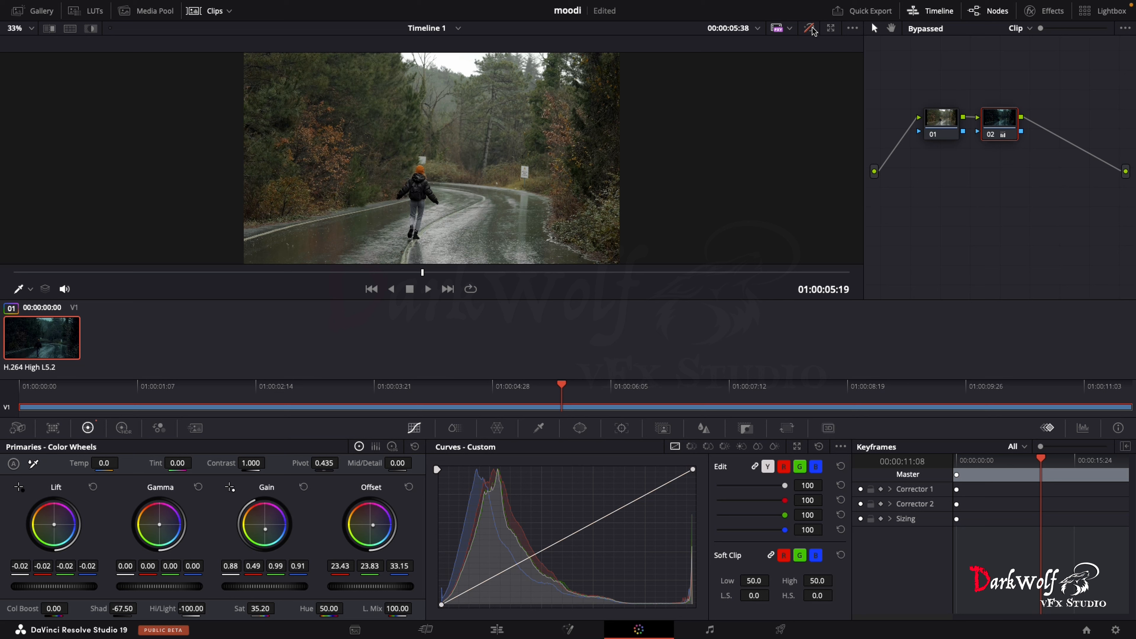
left_click(813, 30)
left_click(812, 31)
left_click(813, 31)
Step: Set the highlights to -57.5 and shift the Lift and Gamma color balance toward green
left_click_drag(150, 610, 222, 618)
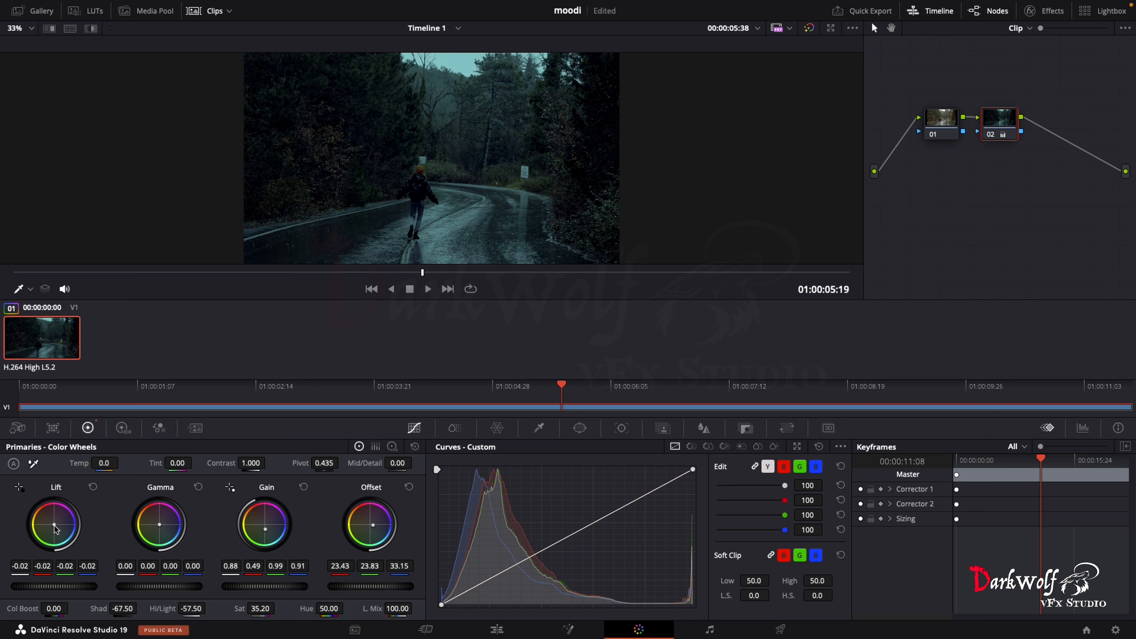
left_click_drag(52, 525, 53, 527)
left_click_drag(159, 526, 157, 528)
Step: Reset all primaries on node 02 and change the primaries mode to Log Wheels
left_click(415, 448)
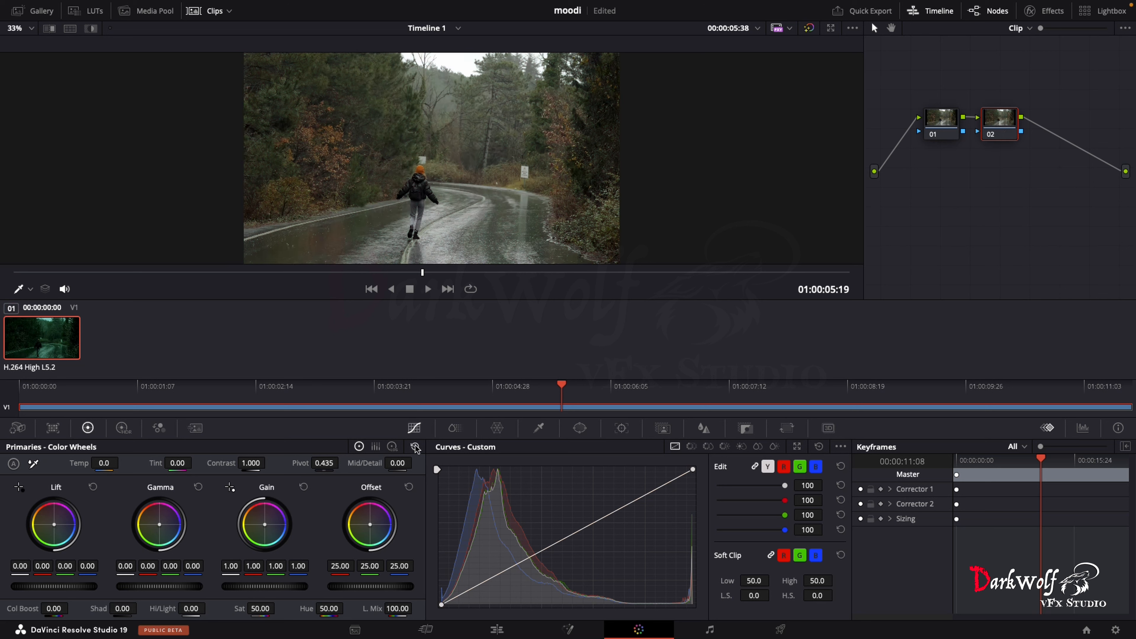
left_click(393, 446)
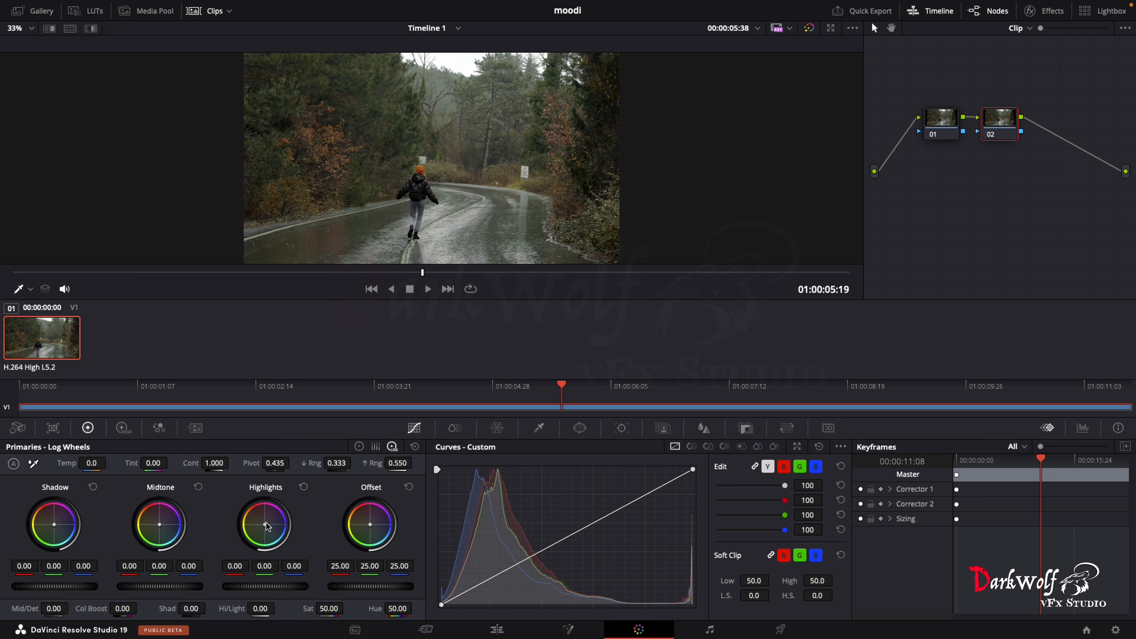
Step: Tint the log Highlights wheel teal (-0.55, 0.16, 0.03) and the Offset wheel blue (13.01, 26.64, 43.70)
left_click_drag(264, 525, 268, 530)
left_click_drag(370, 525, 376, 526)
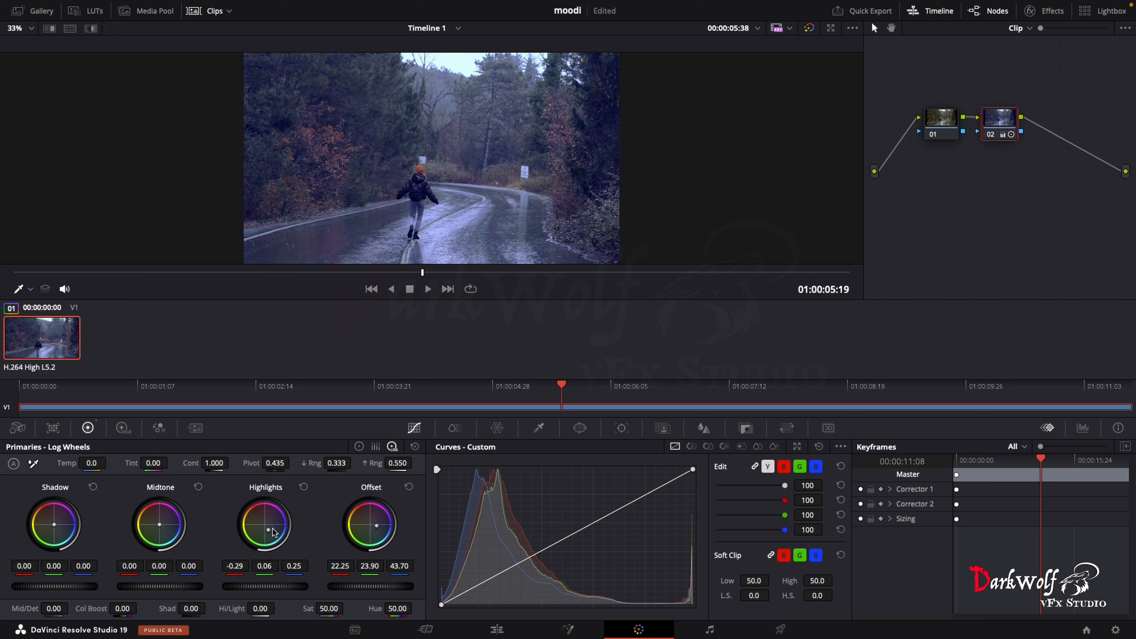
mouse_move(269, 530)
left_mouse_down()
mouse_move(255, 533)
mouse_move(266, 535)
left_mouse_up()
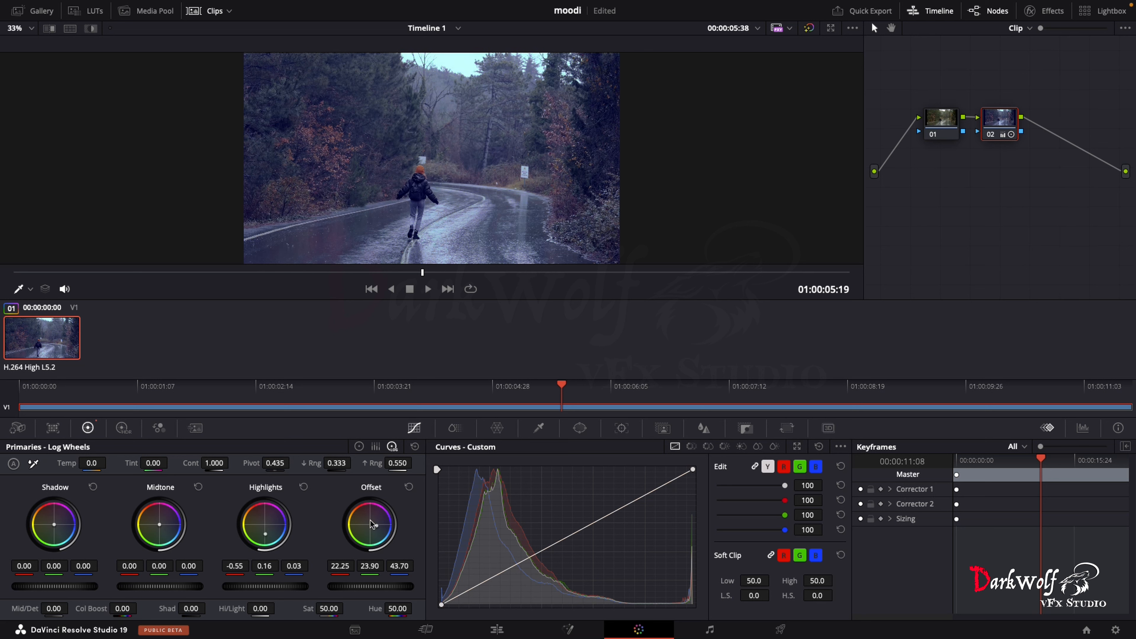
left_click_drag(377, 526, 376, 529)
Step: Lower highlights to -98.5 and shadows to -89.5, and refine the Offset tint to 11.02, 27.52, 40.43
left_click_drag(263, 608, 274, 609)
left_click_drag(192, 608, 209, 608)
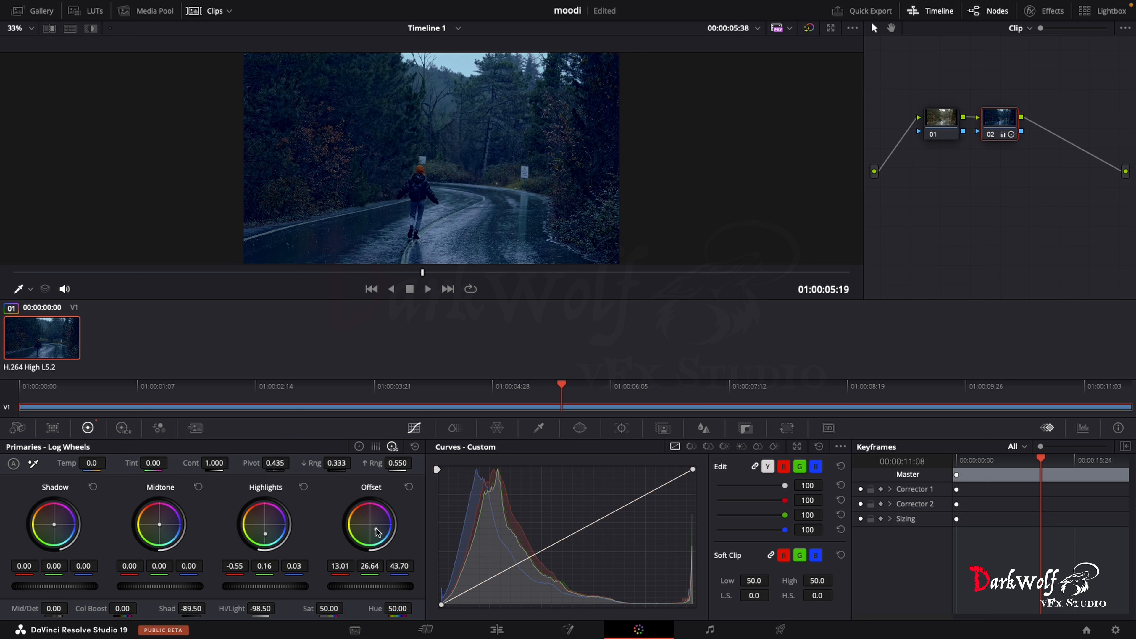
left_click_drag(376, 530, 375, 530)
Step: Try tinting the Shadow and Midtone wheels, and set the saturation to 62.4
left_click_drag(53, 525, 54, 528)
left_click_drag(159, 525, 155, 527)
mouse_move(347, 609)
left_mouse_down()
mouse_move(313, 608)
mouse_move(370, 608)
mouse_move(348, 609)
left_mouse_up()
Step: Lower the Highlights wheel's master level to -0.75 and adjust the Offset level to 12.62, 29.12, 42.03
left_click_drag(278, 588, 251, 588)
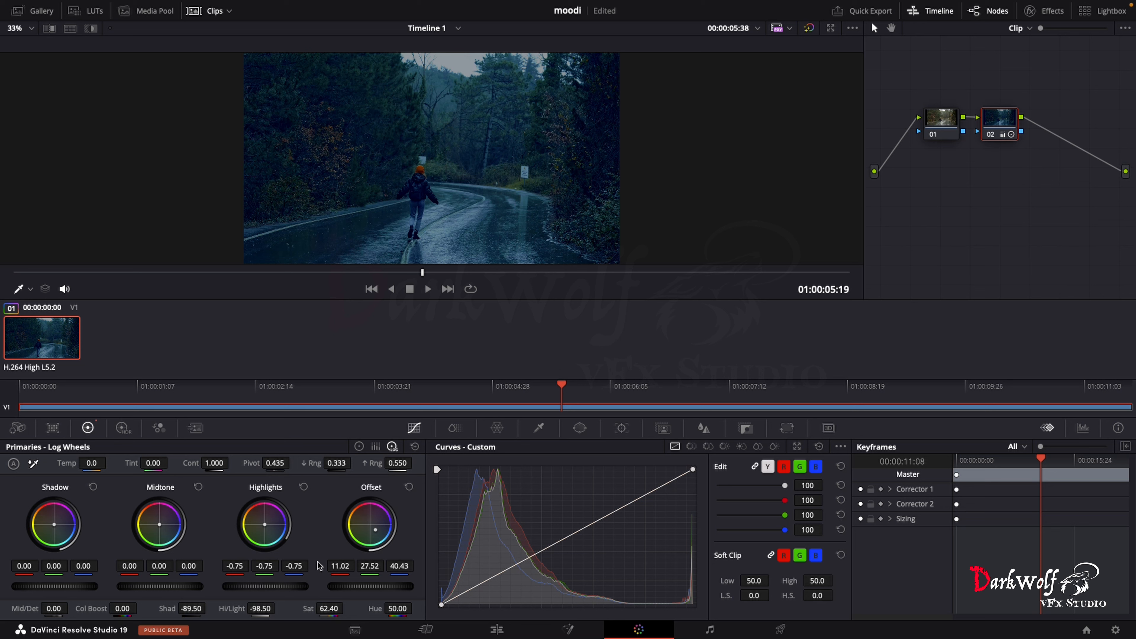
left_click_drag(371, 586, 345, 587)
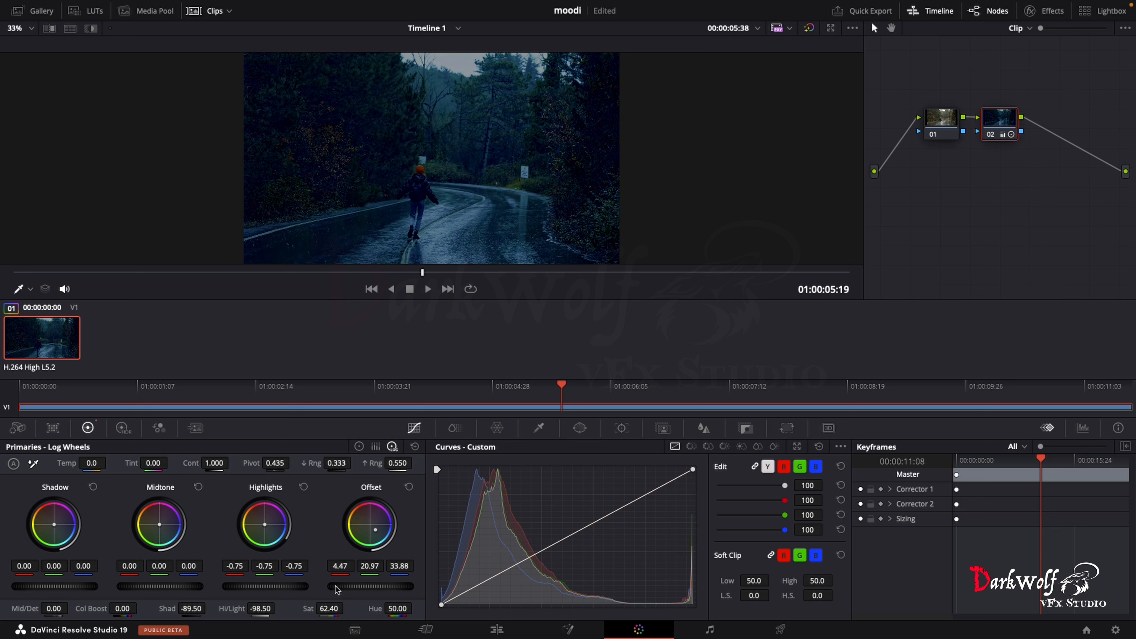
left_click_drag(345, 586, 389, 586)
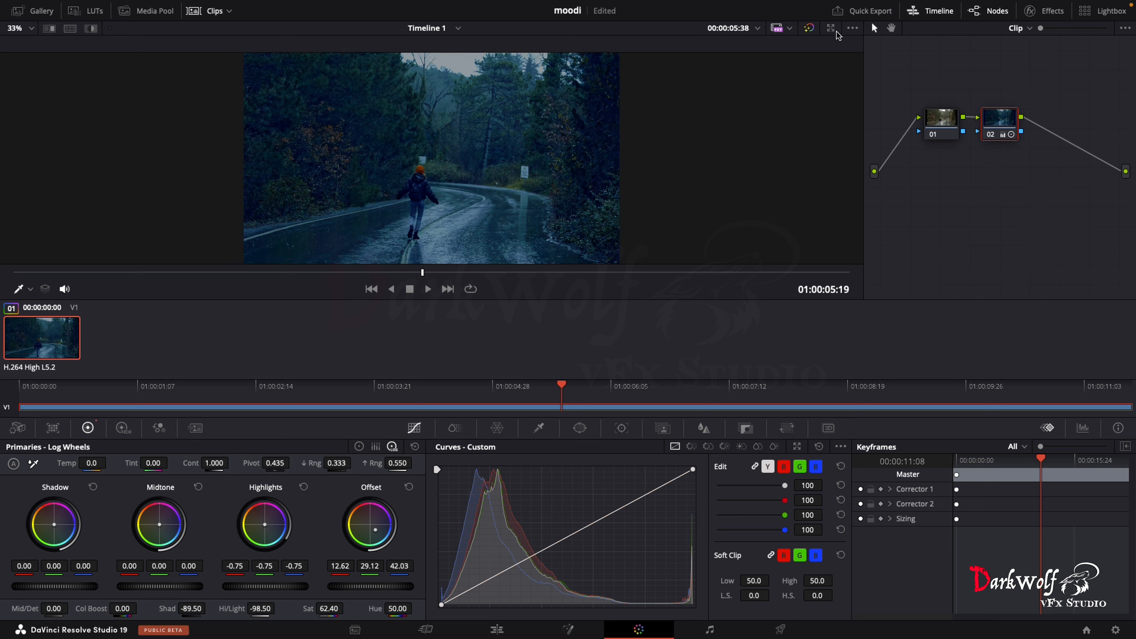
Step: Toggle the grade bypass repeatedly to compare the log-wheel look with the original footage
left_click(813, 30)
left_click(813, 30)
left_click(813, 29)
left_click(813, 30)
left_click(813, 29)
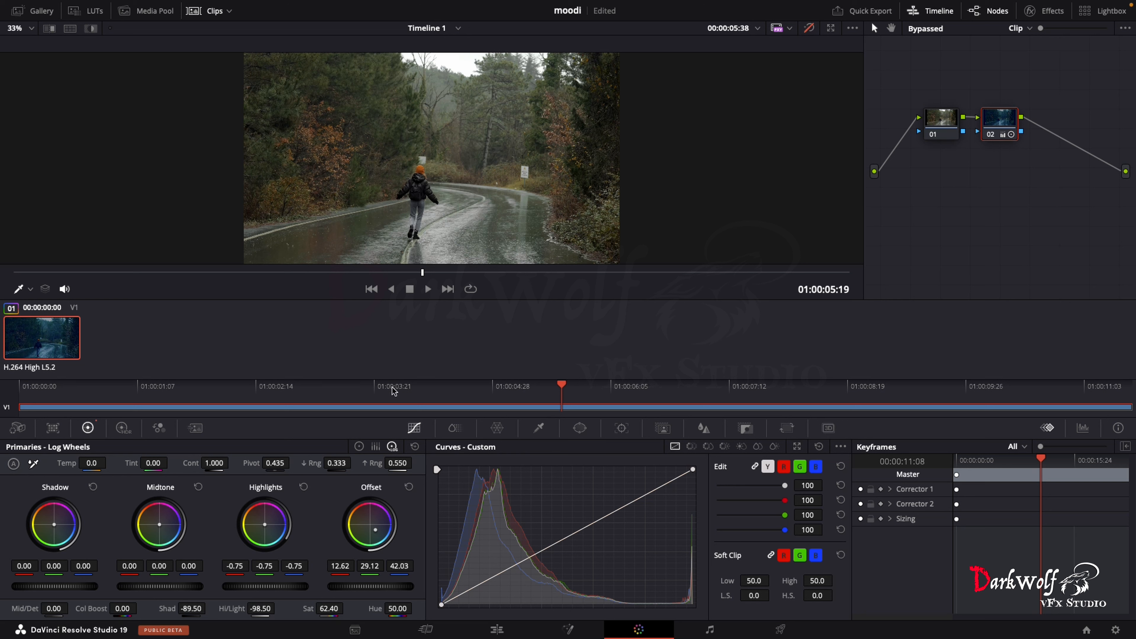
Step: Reset node 02's primaries, and work in Color Bars mode with the grade bypass turned off
left_click(414, 447)
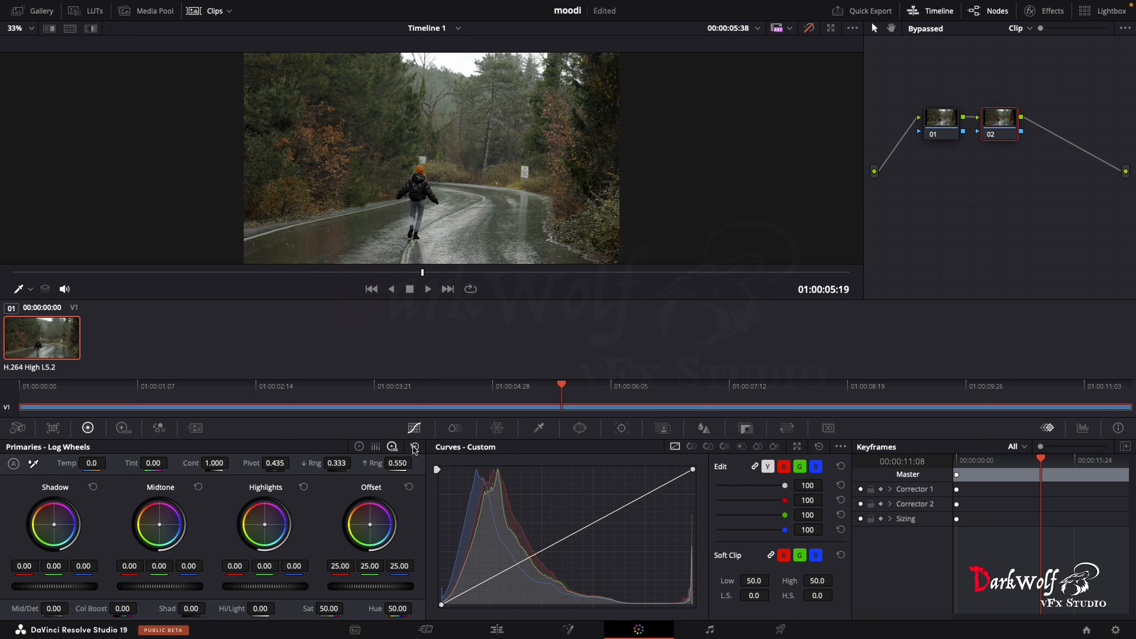
left_click(375, 447)
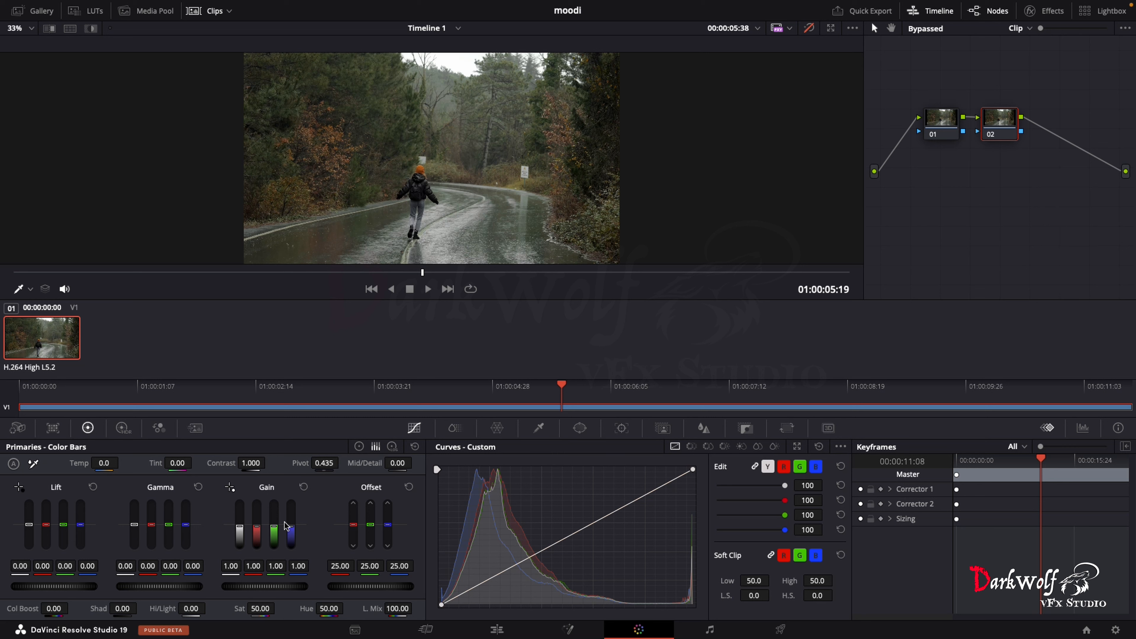
key("shift+d")
Step: Set the Gain bars to 1.37 green and 1.46 blue, and lower the luminance bar to 0.86
left_click_drag(293, 530, 294, 519)
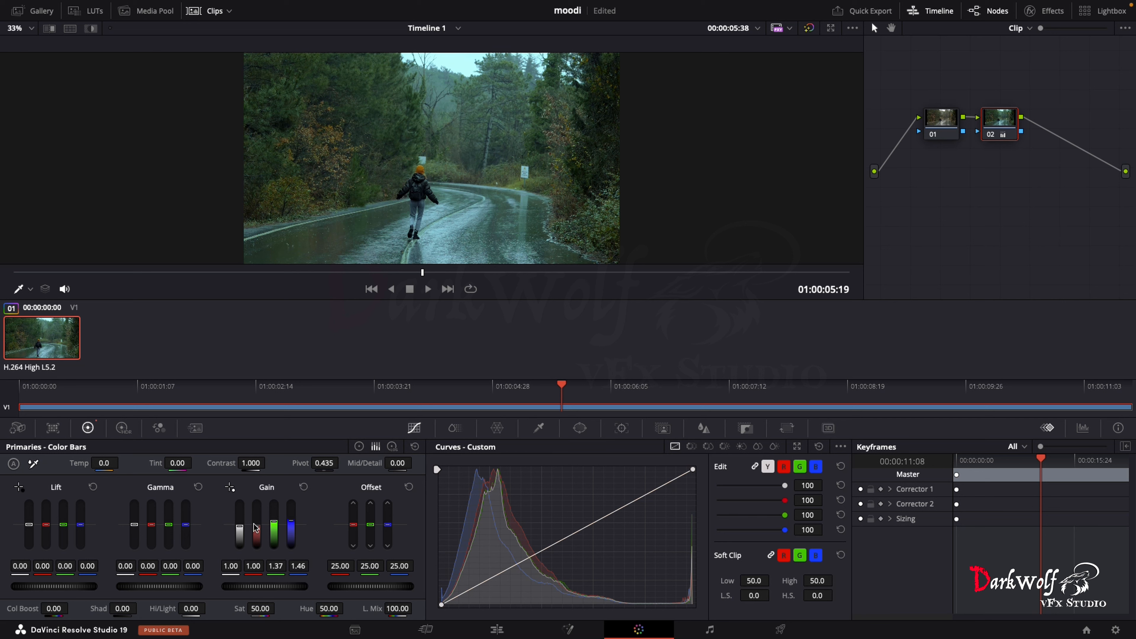
left_click_drag(240, 526, 239, 532)
left_click_drag(240, 528, 239, 527)
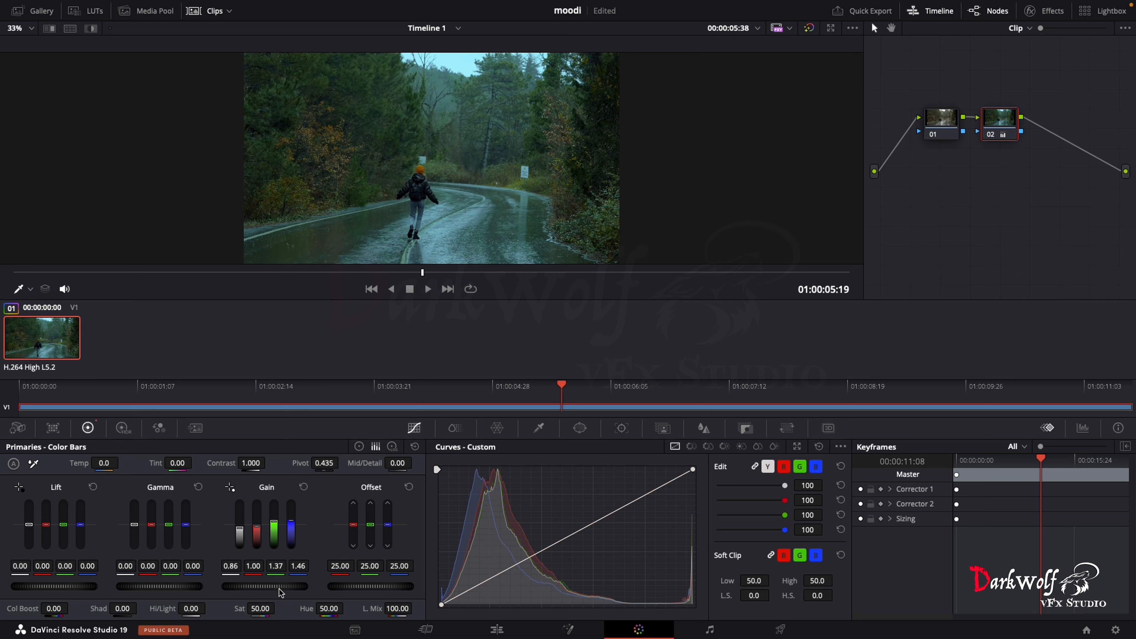
Step: Lower the Gain master to 0.72, 0.83, 1.14 and 1.22, and raise Offset to 31.40 green and 36.80 blue
left_click_drag(264, 586, 251, 587)
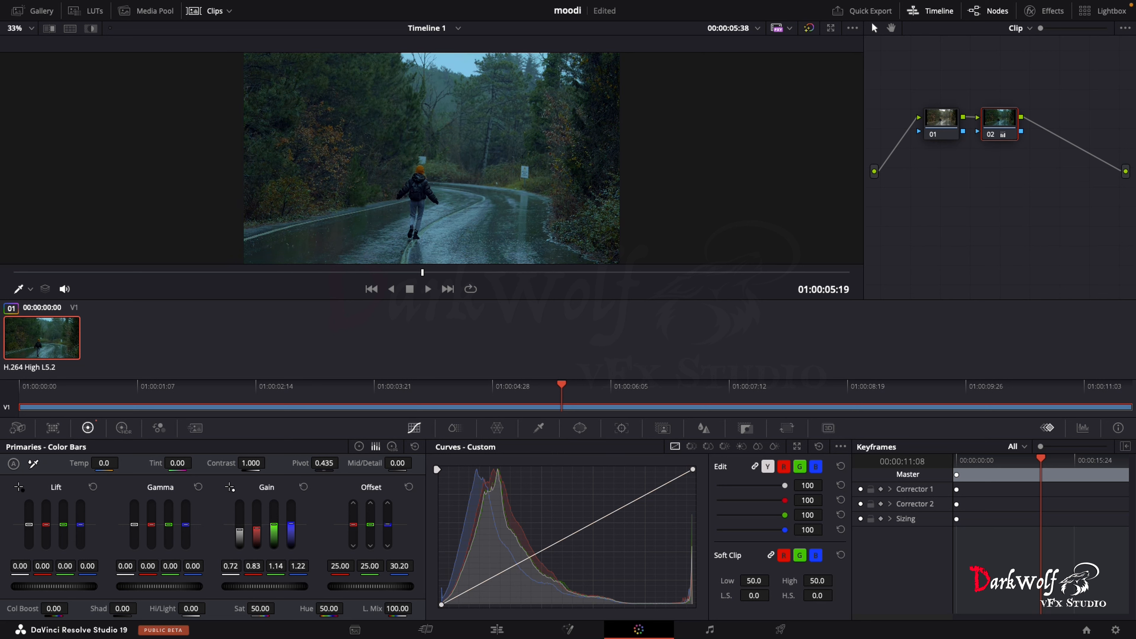
left_click_drag(387, 524, 387, 527)
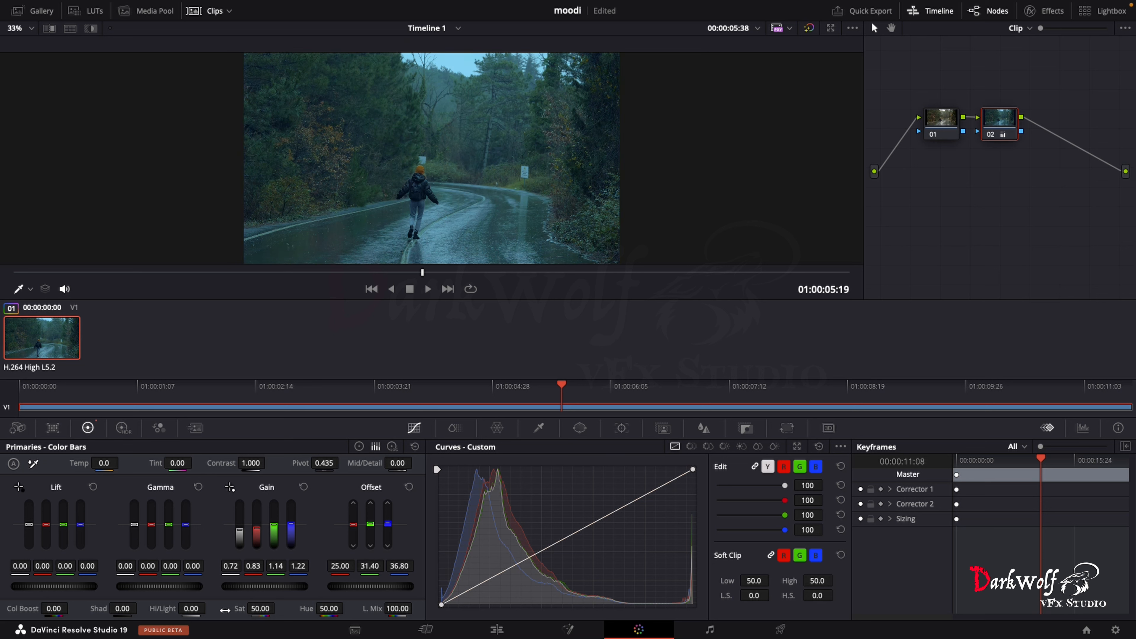
Step: Set the highlights to -99.50, saturation to 35.40 and shadows to -73.50 for node 02
left_click_drag(191, 608, 147, 609)
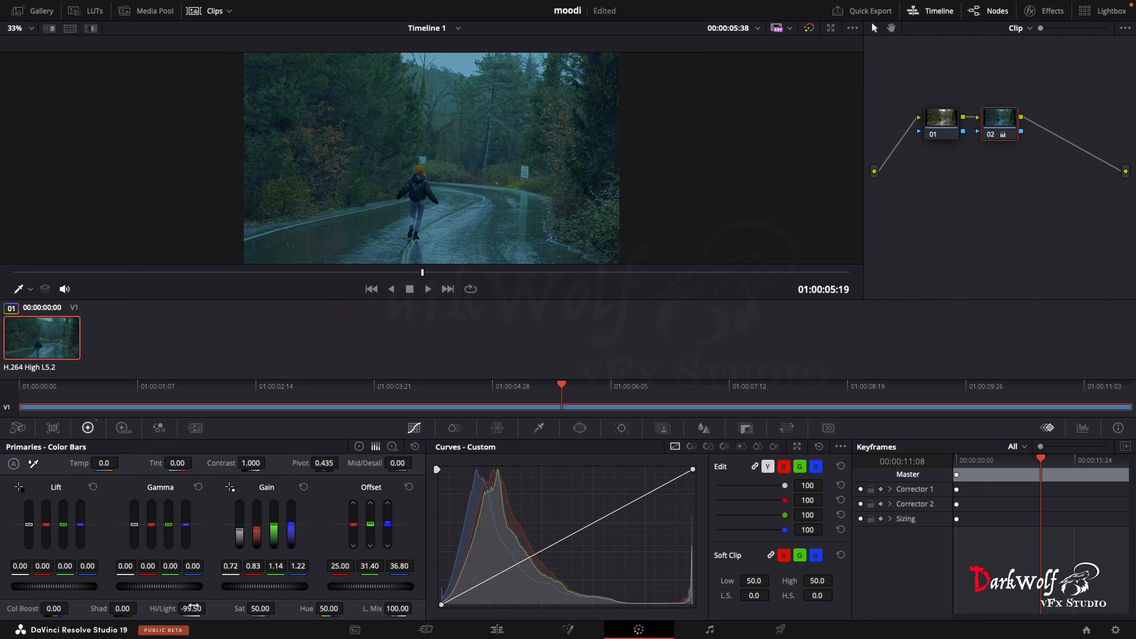
left_click_drag(281, 609, 278, 608)
left_click_drag(123, 608, 137, 607)
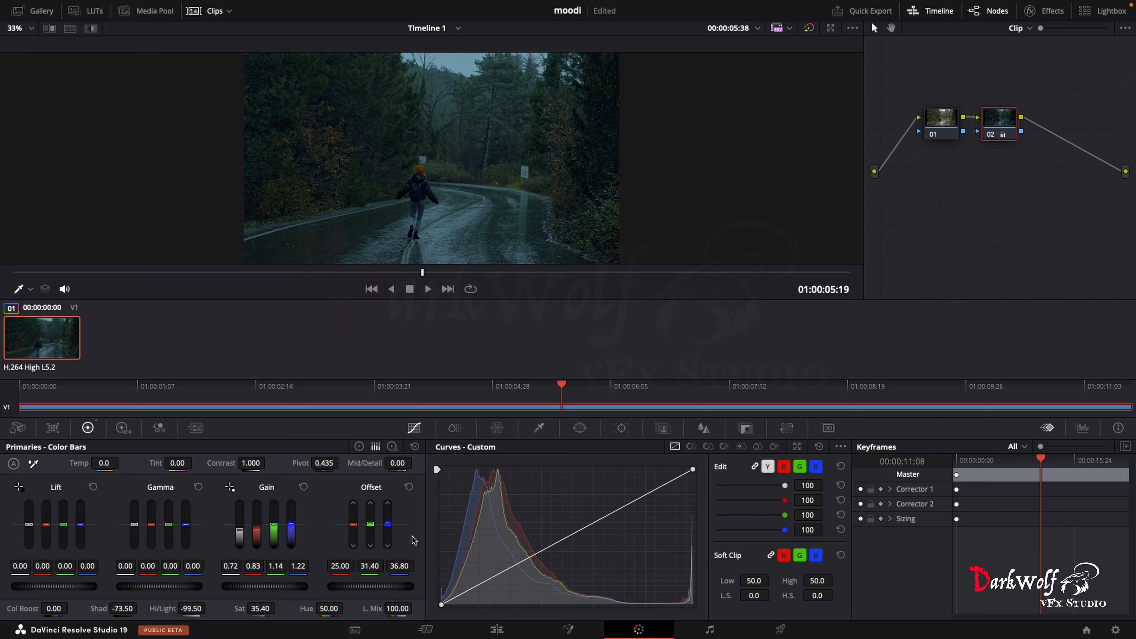
Step: Set the Offset bars to 14.40 red, 35.80 green and 47.00 blue, and compare the grade with the original using bypass
left_click_drag(388, 527, 388, 519)
left_click_drag(353, 526, 353, 528)
left_click(809, 29)
left_click(809, 29)
left_click(809, 29)
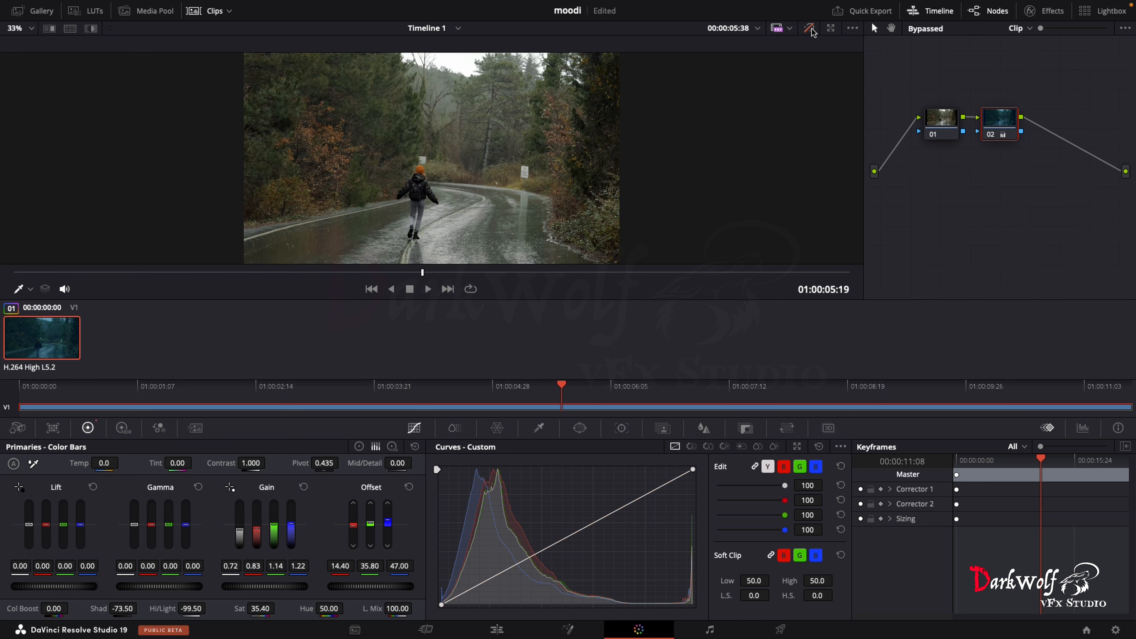
left_click(810, 28)
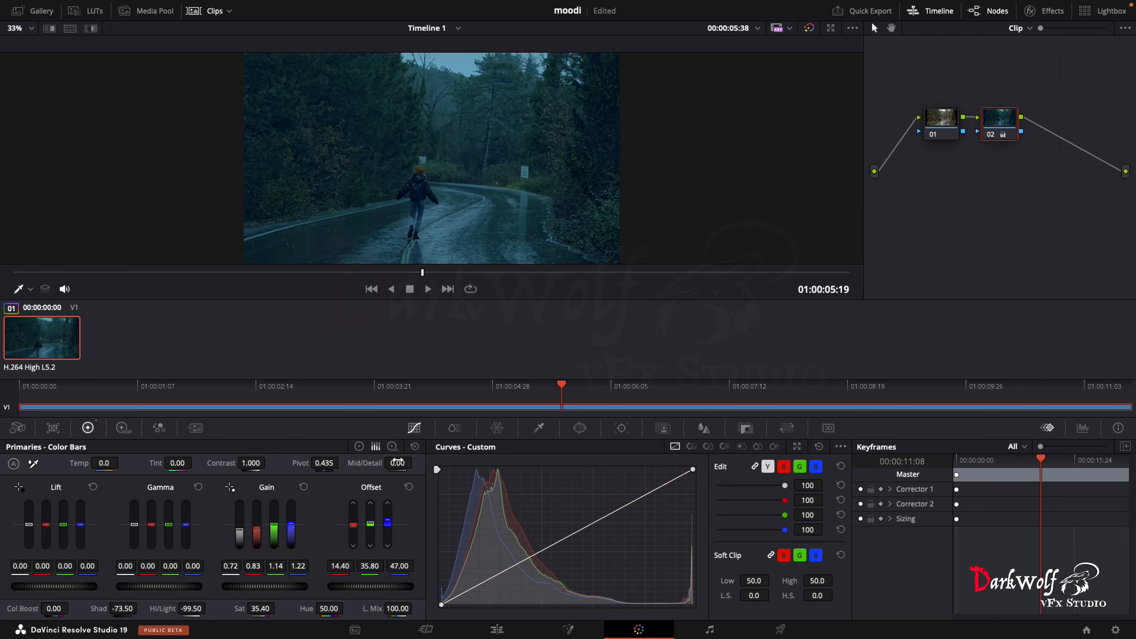
Step: Reset node 02's primaries and unlink the custom curve channels to edit luminance separately
left_click(415, 447)
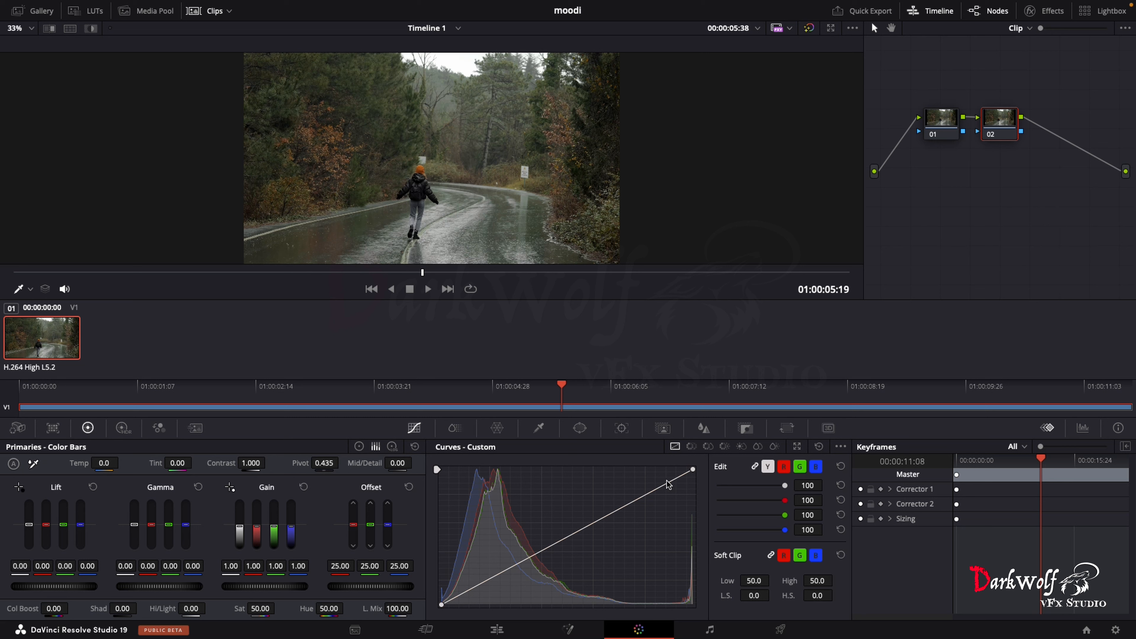
left_click(755, 468)
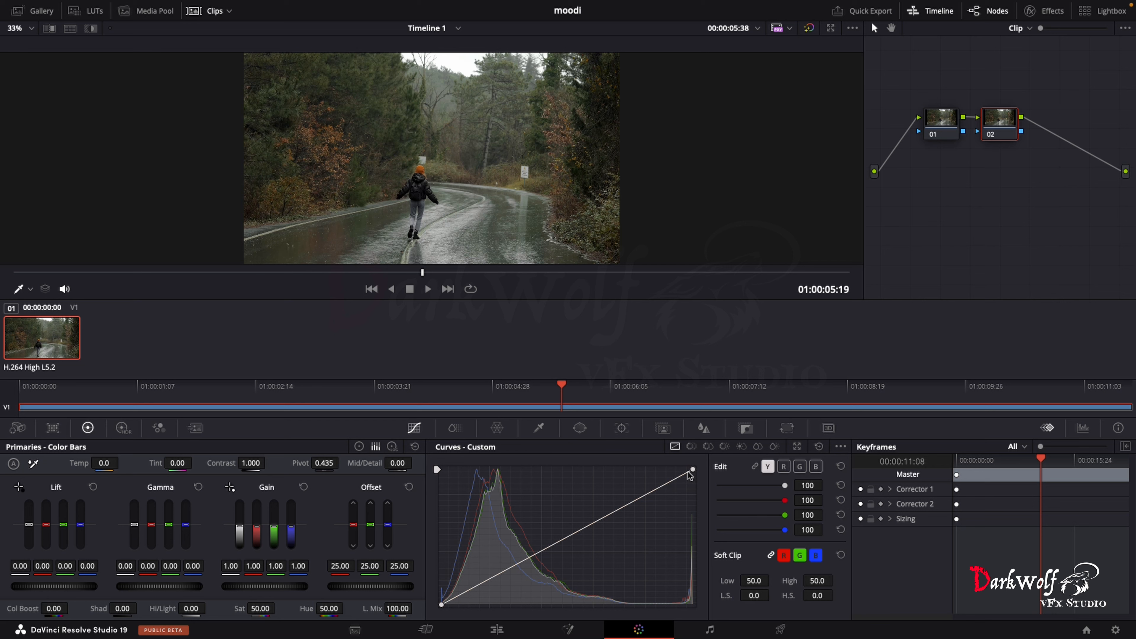
Step: Shape the luminance curve with shadow, midtone and highlight points pulled below the diagonal to darken the image
left_click_drag(653, 490, 663, 510)
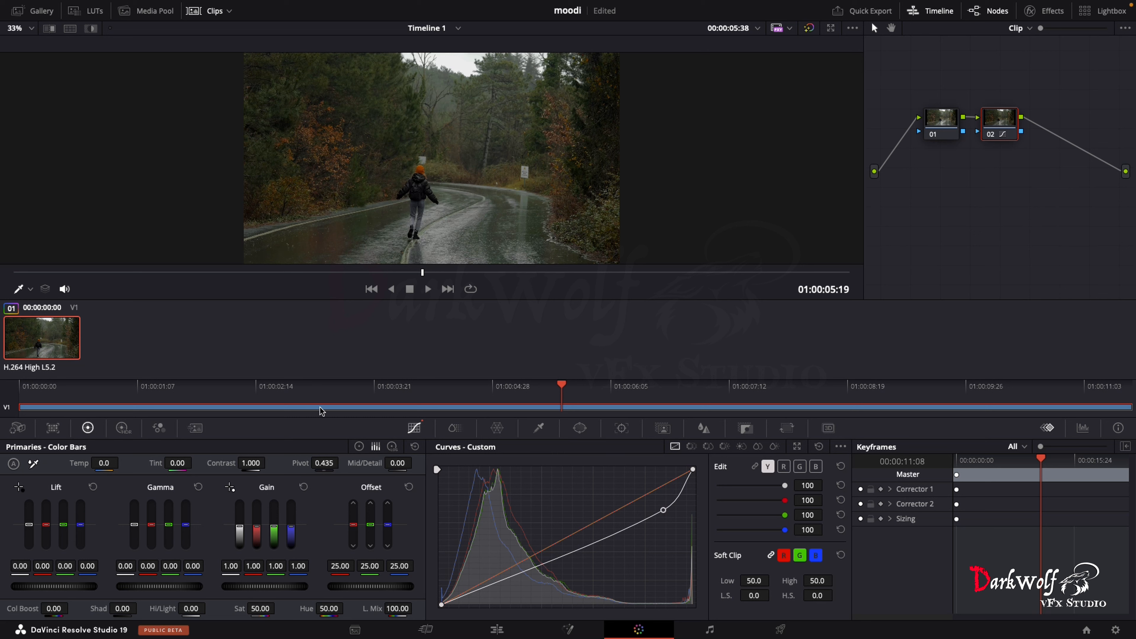
left_click(358, 447)
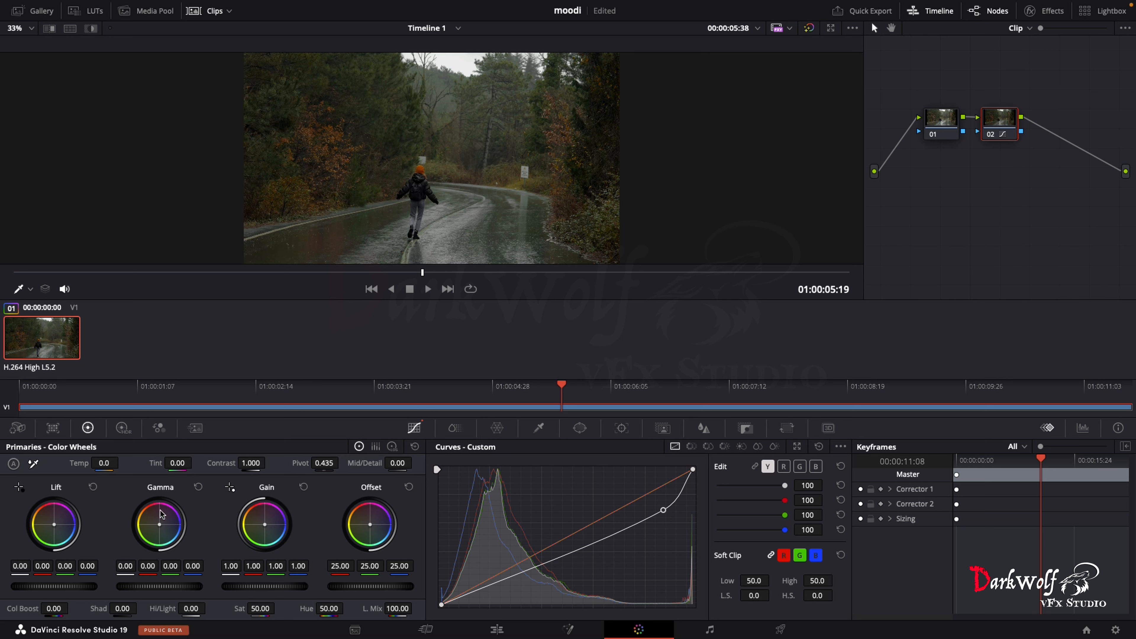
left_click_drag(584, 544, 577, 532)
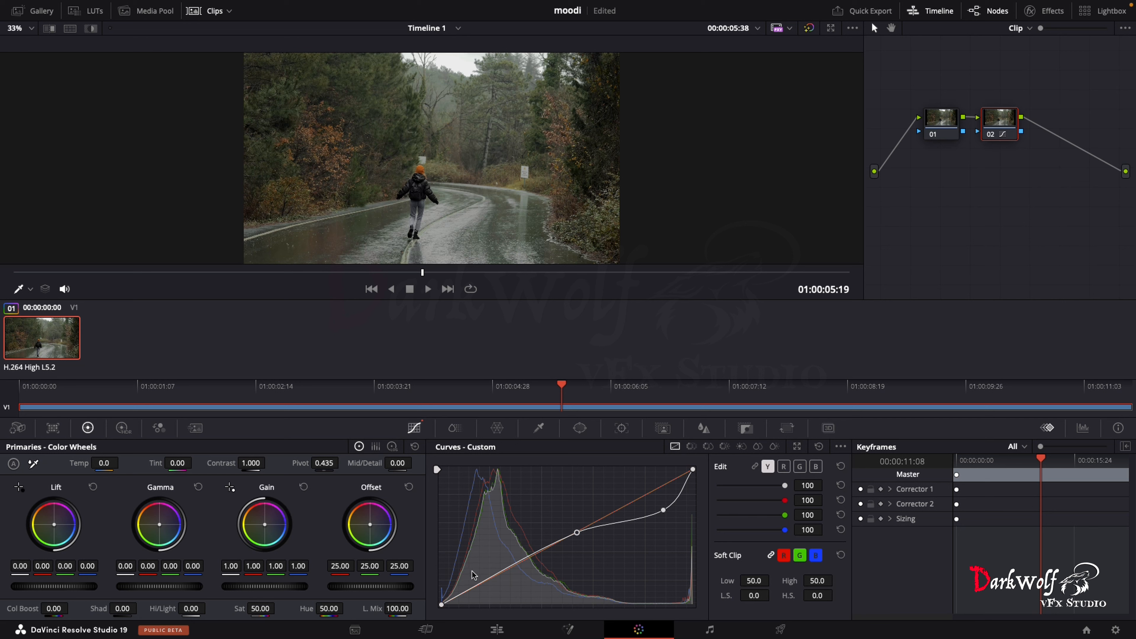
left_click_drag(492, 579, 499, 593)
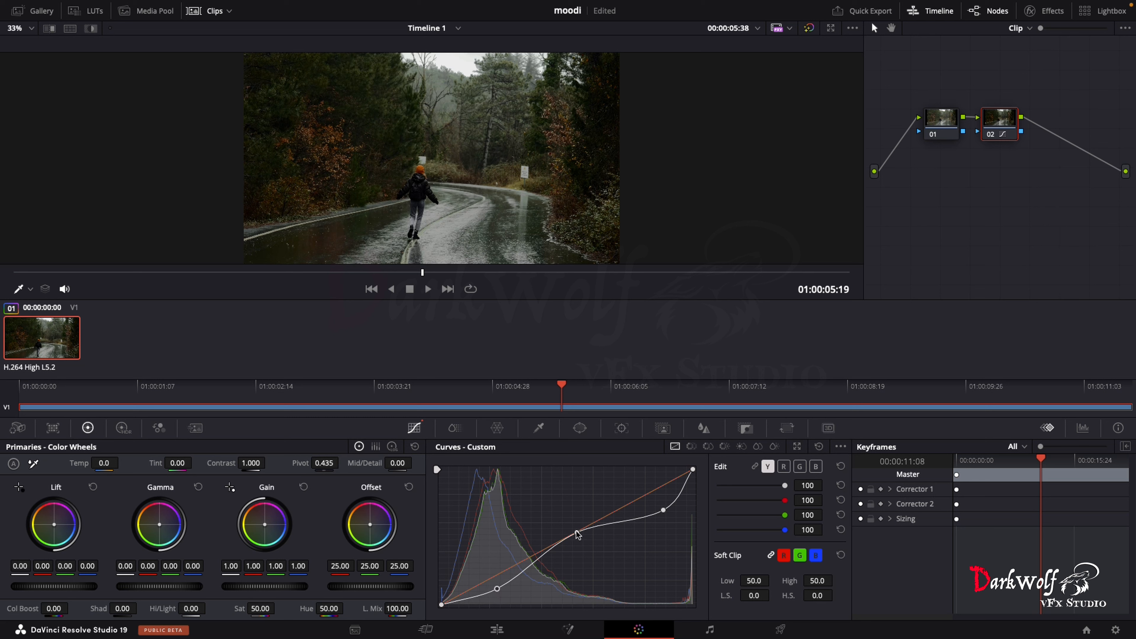
left_click_drag(578, 533, 585, 540)
left_click_drag(663, 510, 678, 506)
left_click_drag(589, 543, 588, 542)
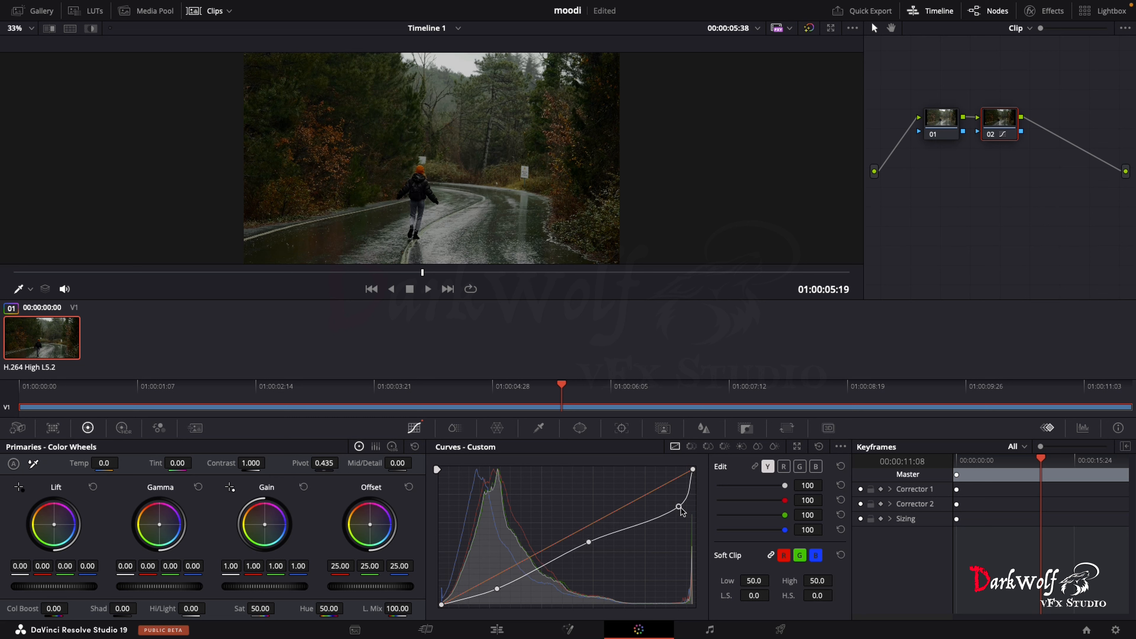
left_click_drag(679, 507, 672, 518)
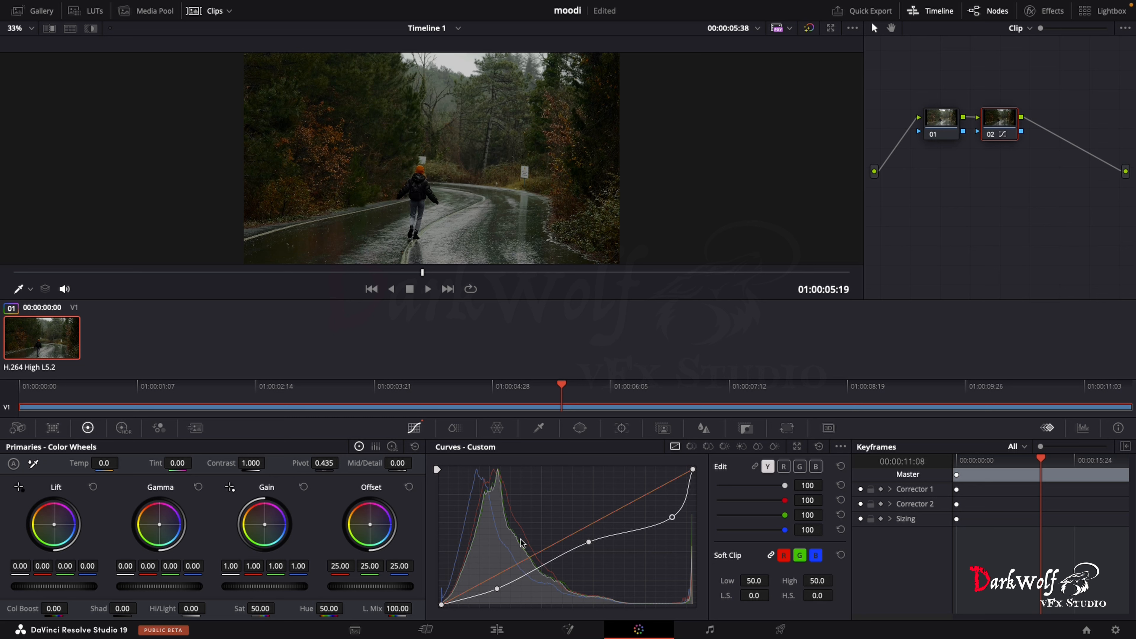
Step: Strengthen the green and blue curves by moving their white points inward, and add points along the blue curve
left_click(801, 468)
left_click_drag(693, 469, 665, 469)
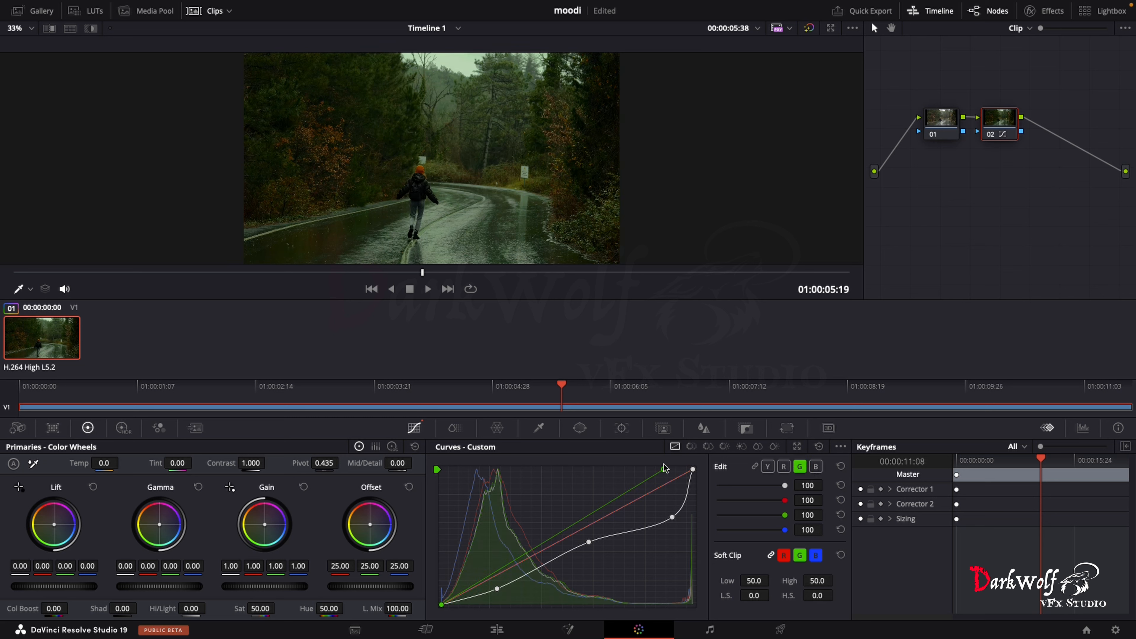
left_click(816, 466)
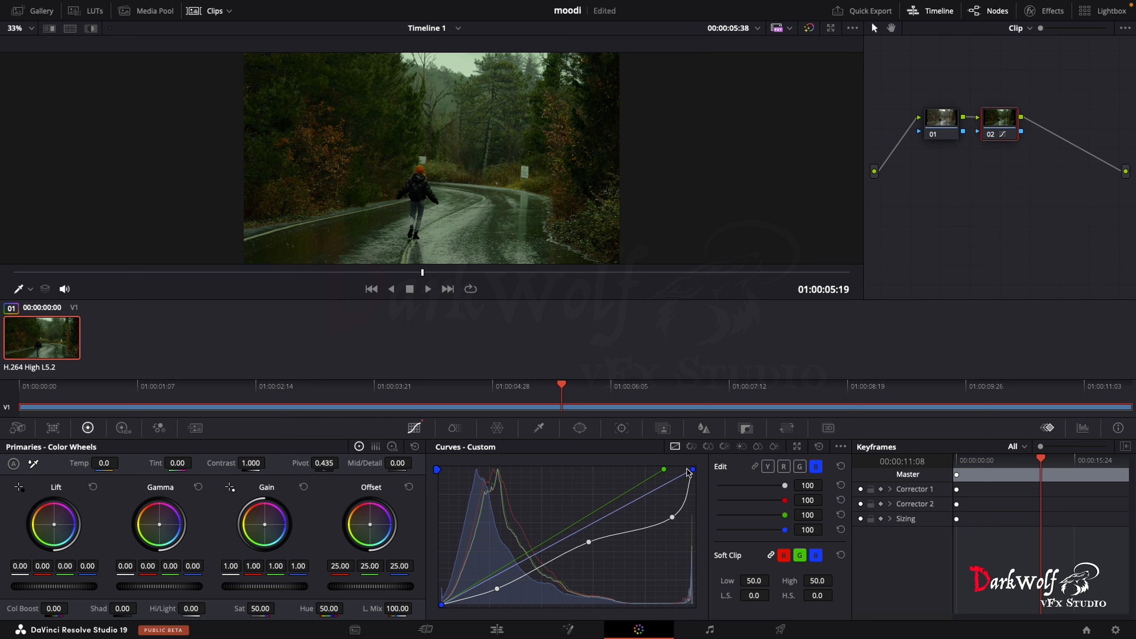
left_click_drag(688, 471, 622, 489)
left_click_drag(558, 529, 510, 561)
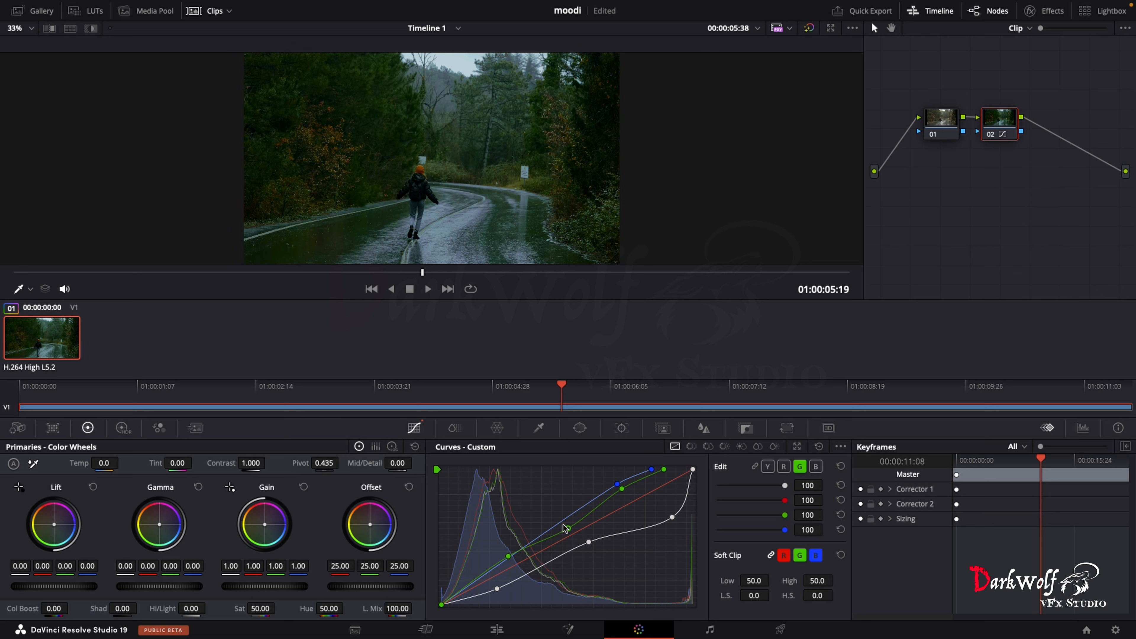
Step: Lift the green curve's midtones and adjust its shadow point above the diagonal
left_click(568, 523)
left_click_drag(570, 526, 564, 522)
left_click_drag(511, 561, 499, 564)
Step: Lower the luminance curve's midpoint, and intensify the blue curve by moving its white point and midtone point inward
left_click_drag(586, 543, 590, 557)
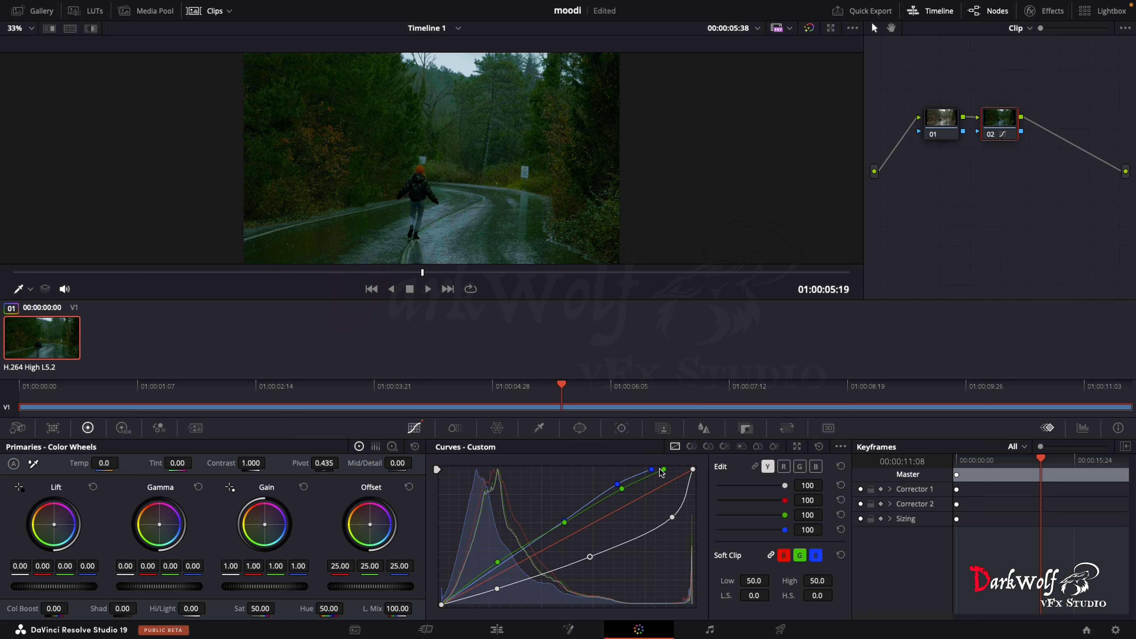
left_click_drag(651, 470, 627, 469)
left_click_drag(564, 521, 553, 518)
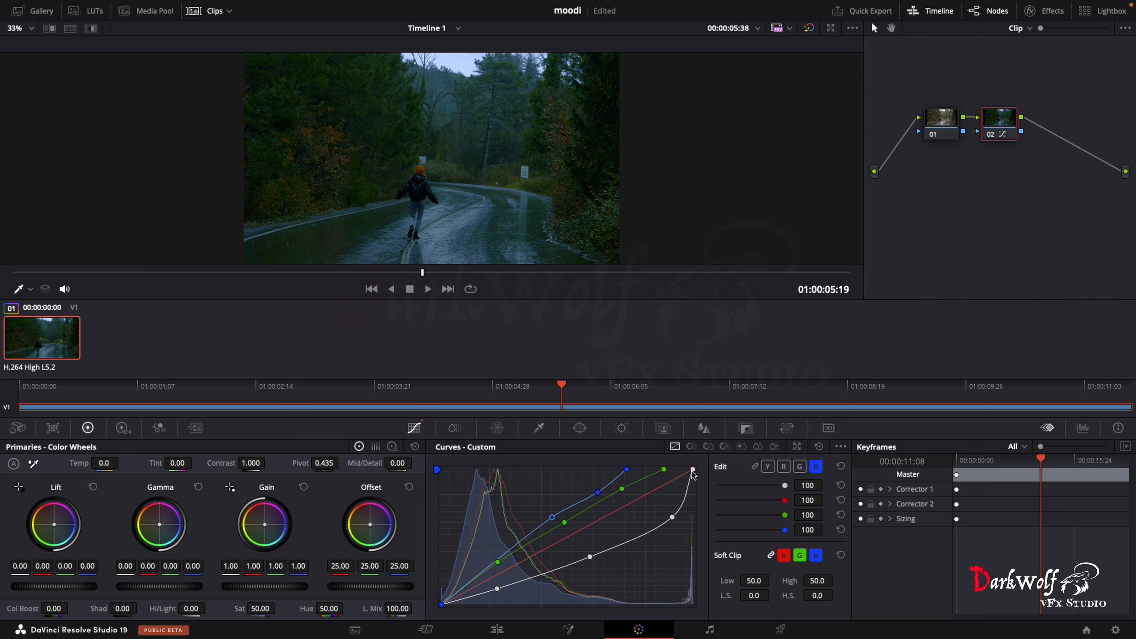
Step: Lower the luminance curve's white point, and bend the red curve's midtones down to remove red
left_click_drag(693, 471, 536, 543)
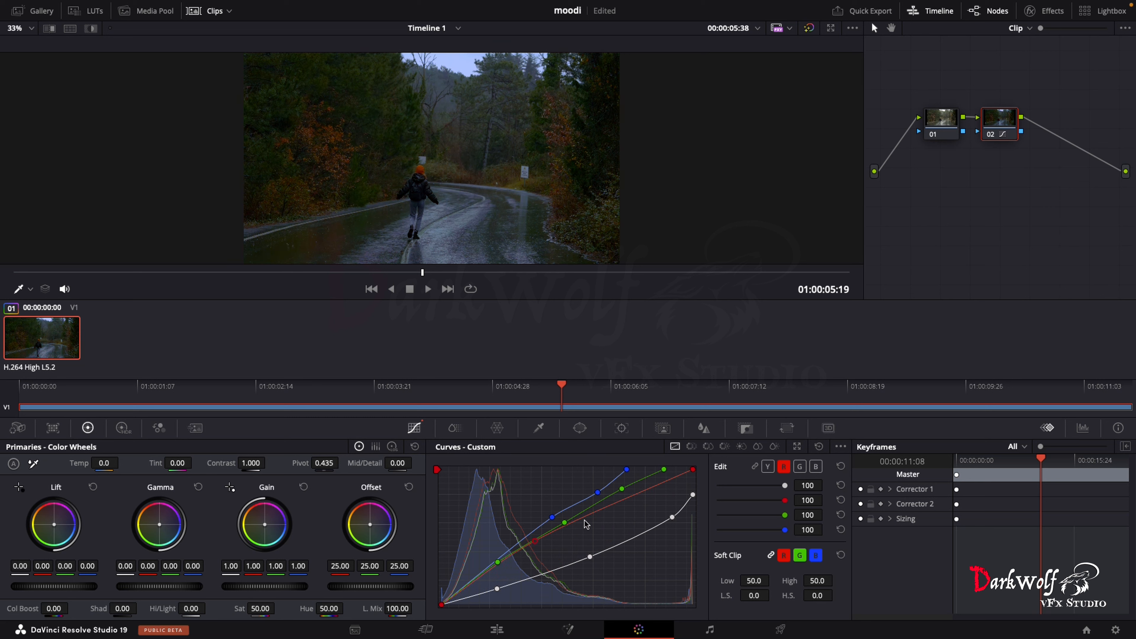
left_click_drag(598, 516, 464, 579)
left_click_drag(538, 553, 526, 569)
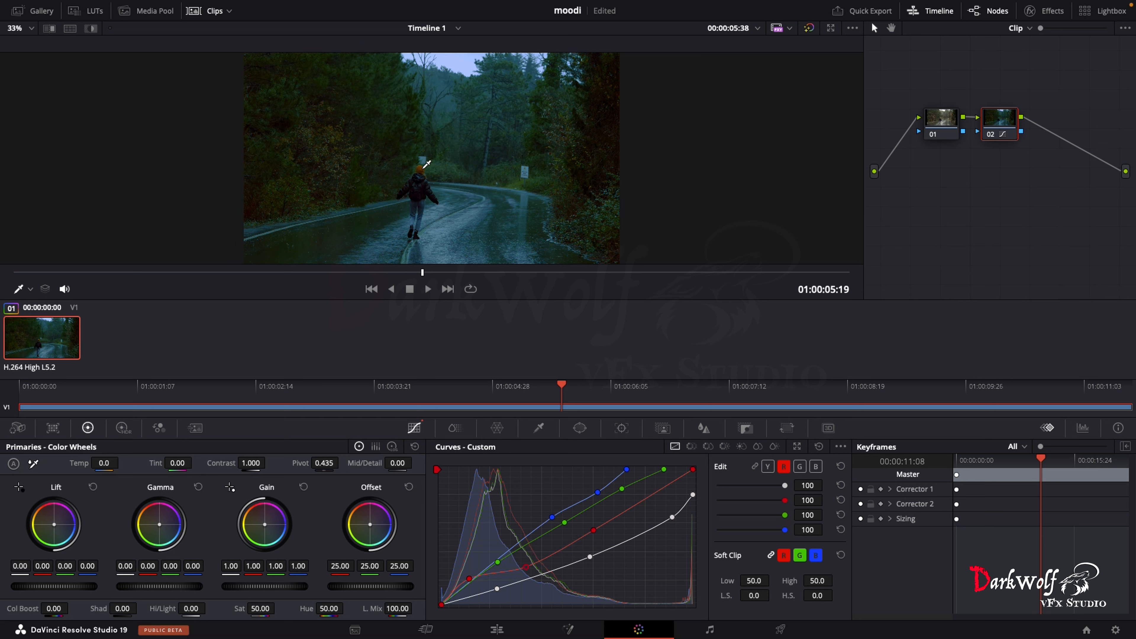
Step: Try darkening the luminance curve by lowering its white point and midtones, and undo those changes
left_click(693, 497)
left_click_drag(696, 499, 696, 514)
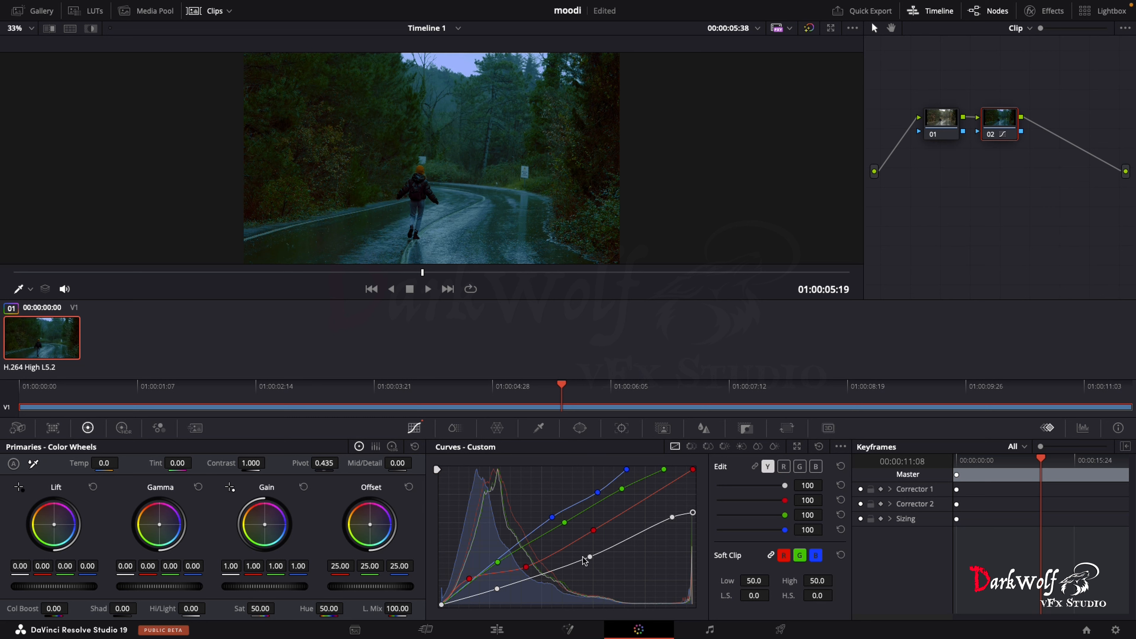
left_click_drag(590, 558, 593, 567)
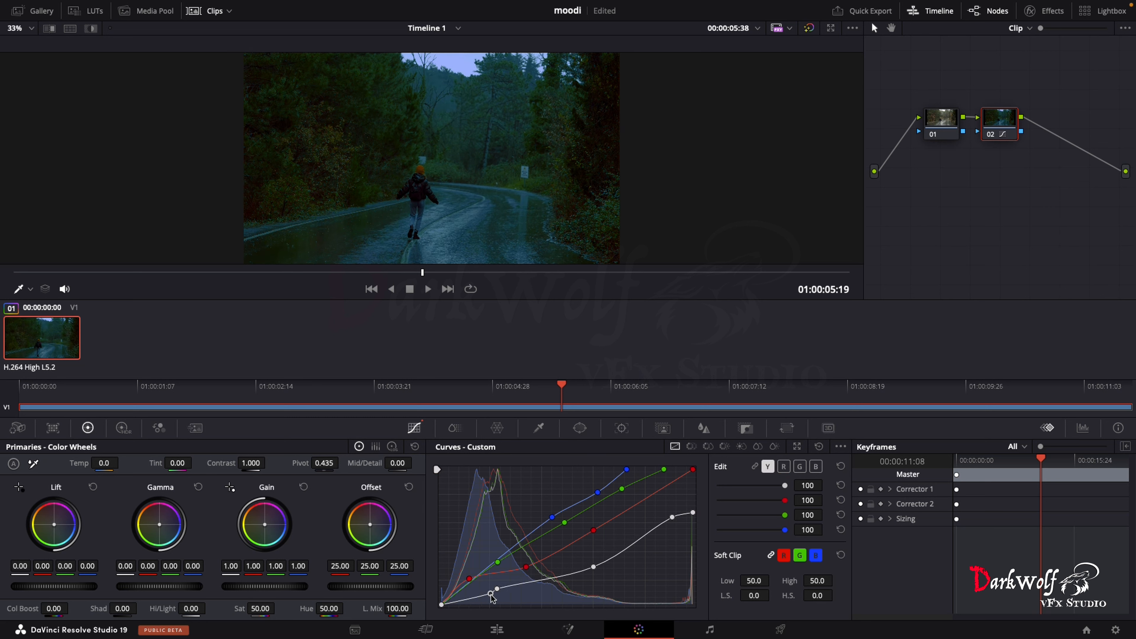
left_click_drag(492, 596, 491, 592)
key("super+z")
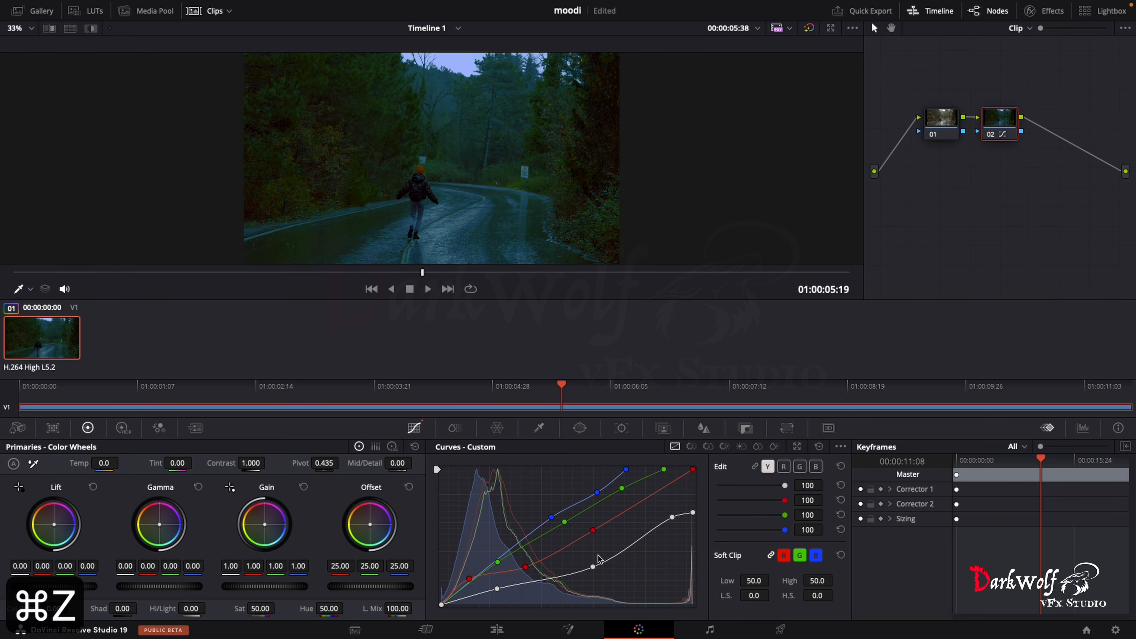
key("super+z")
key("super+z")
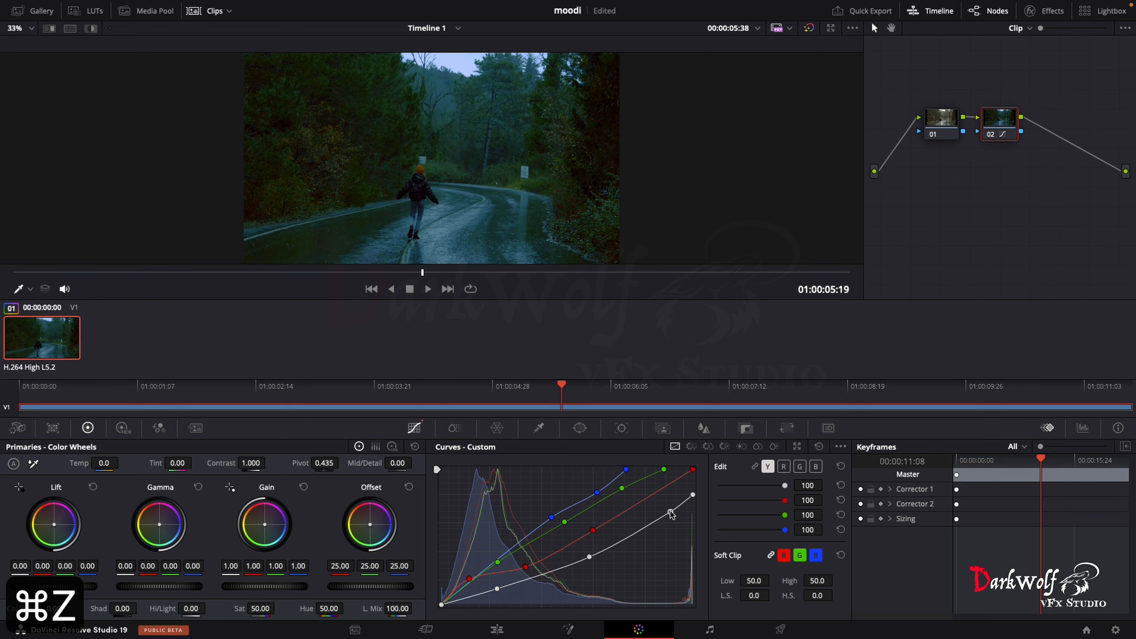
Step: Play the clip briefly, then sample the trees in Hue Vs Hue and rotate their yellow-green hues to about -96.80
key("space")
key("space")
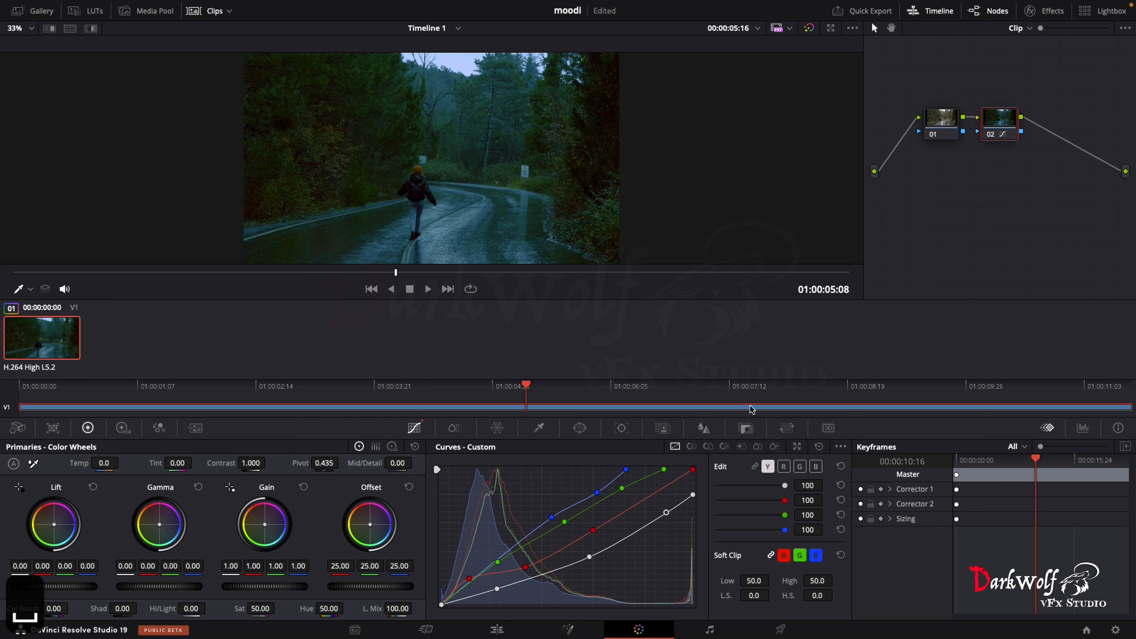
left_click(692, 448)
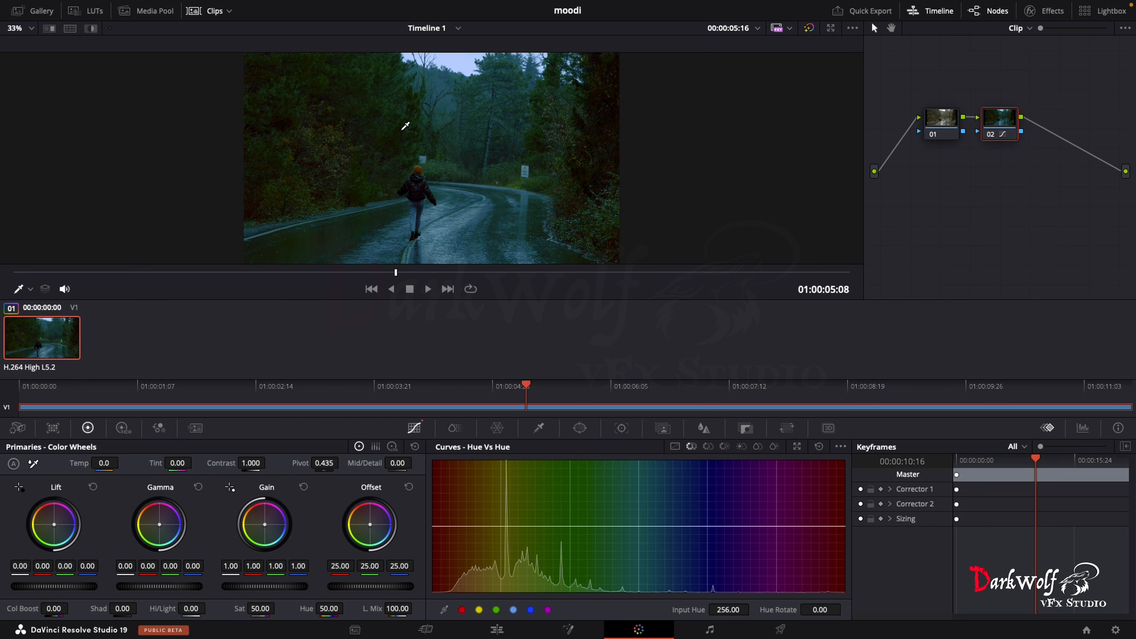
left_click(394, 114)
left_click(584, 525)
left_click_drag(527, 526, 520, 568)
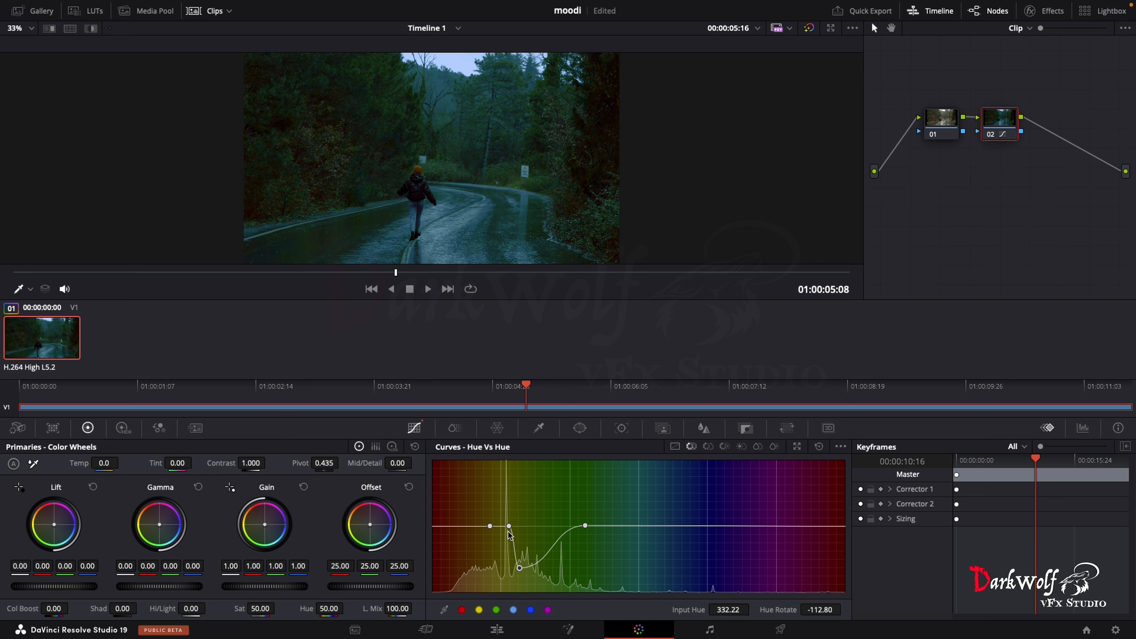
left_click_drag(510, 527, 507, 570)
mouse_move(519, 568)
left_mouse_down()
mouse_move(541, 576)
mouse_move(539, 561)
left_mouse_up()
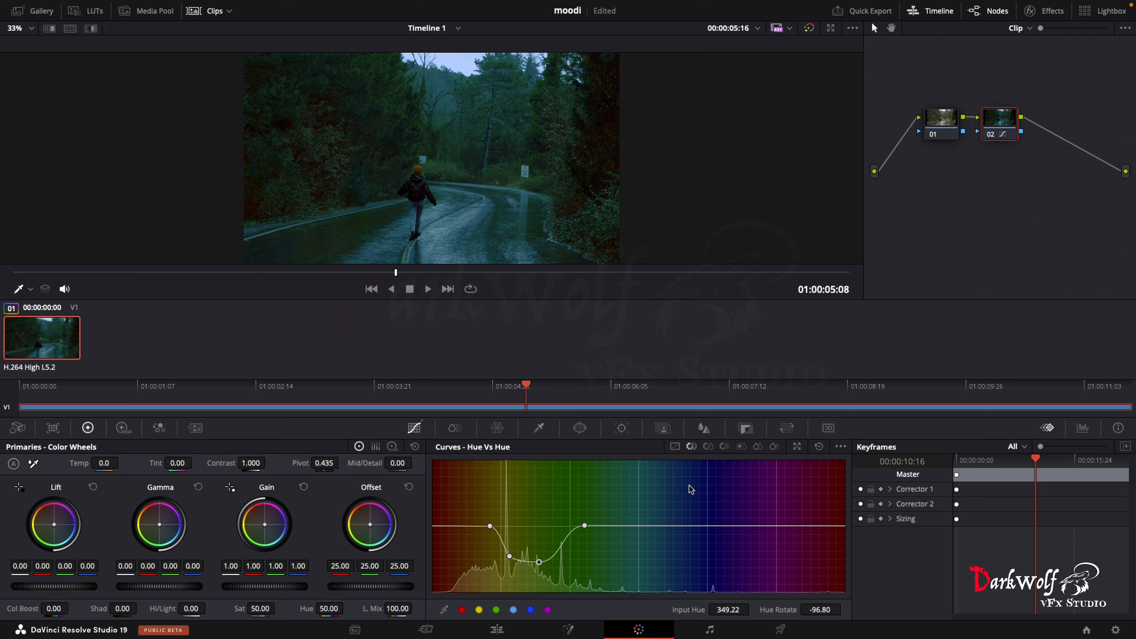
Step: Sample the trees in Hue Vs Sat, sharply reduce their yellow-green saturation, and set the cyan point's saturation to 1.01
left_click(708, 446)
mouse_move(654, 527)
left_mouse_down()
mouse_move(655, 579)
mouse_move(651, 515)
mouse_move(652, 542)
left_mouse_up()
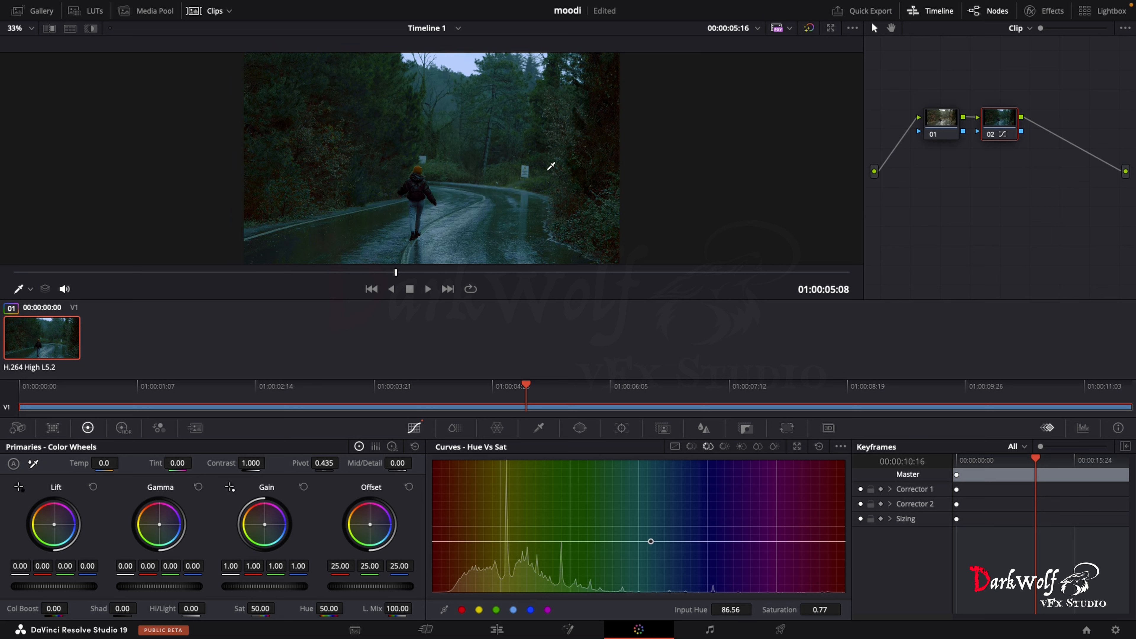
left_click(390, 145)
left_click_drag(537, 542, 539, 580)
left_click_drag(651, 542, 650, 527)
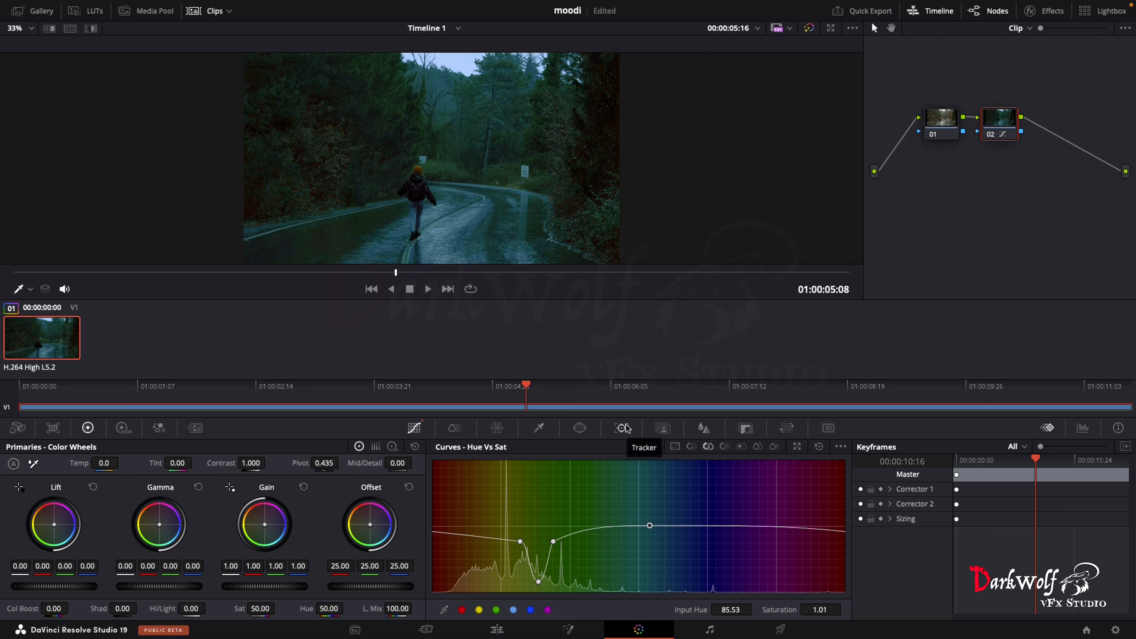
Step: Try lowering the luminance of the greens with the preset green range in the Hue Vs Lum curve
left_click(725, 446)
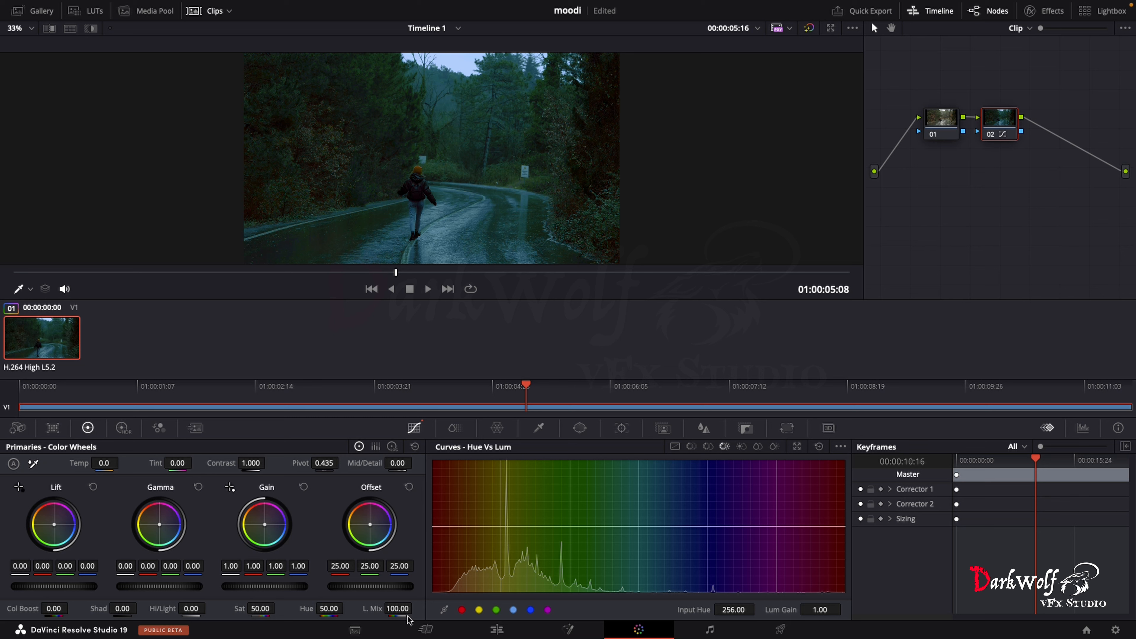
left_click(496, 610)
left_click_drag(570, 527, 568, 582)
Step: Reset the Hue Vs Sat curve, try a green saturation of 0.52 during playback, and clear the curve again
left_click(707, 446)
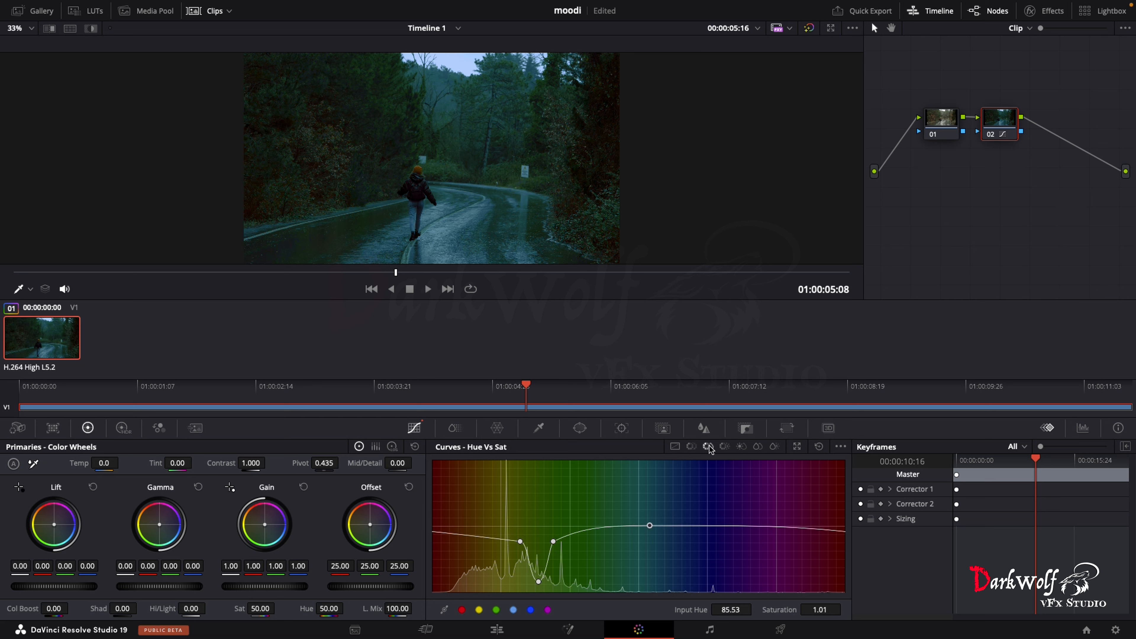
left_click(818, 447)
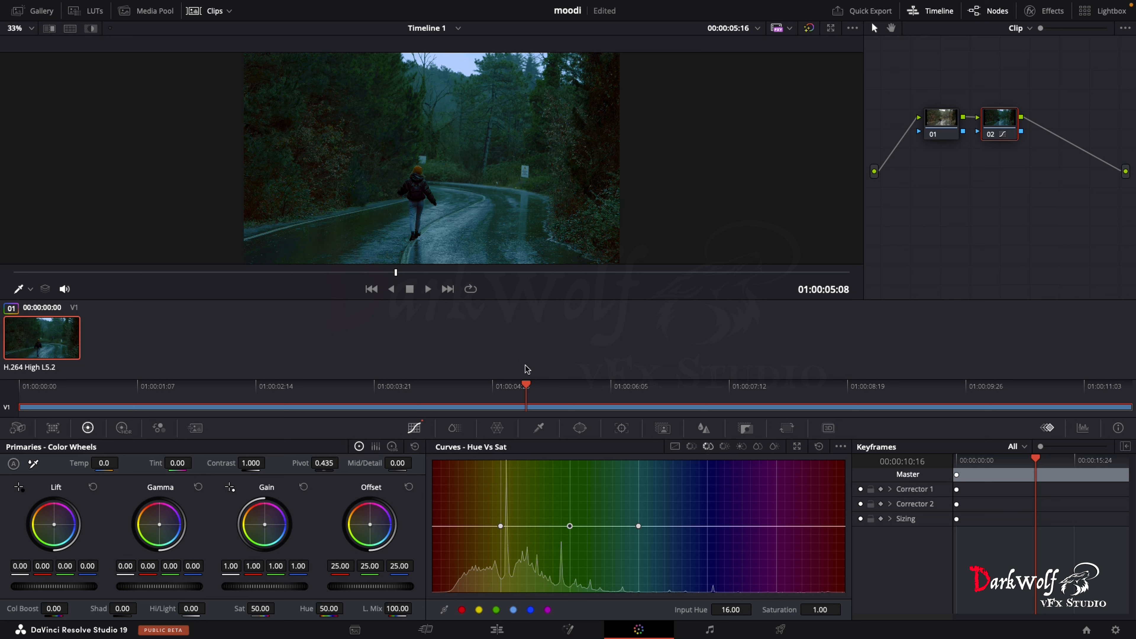
left_click_drag(570, 525, 585, 559)
key("space")
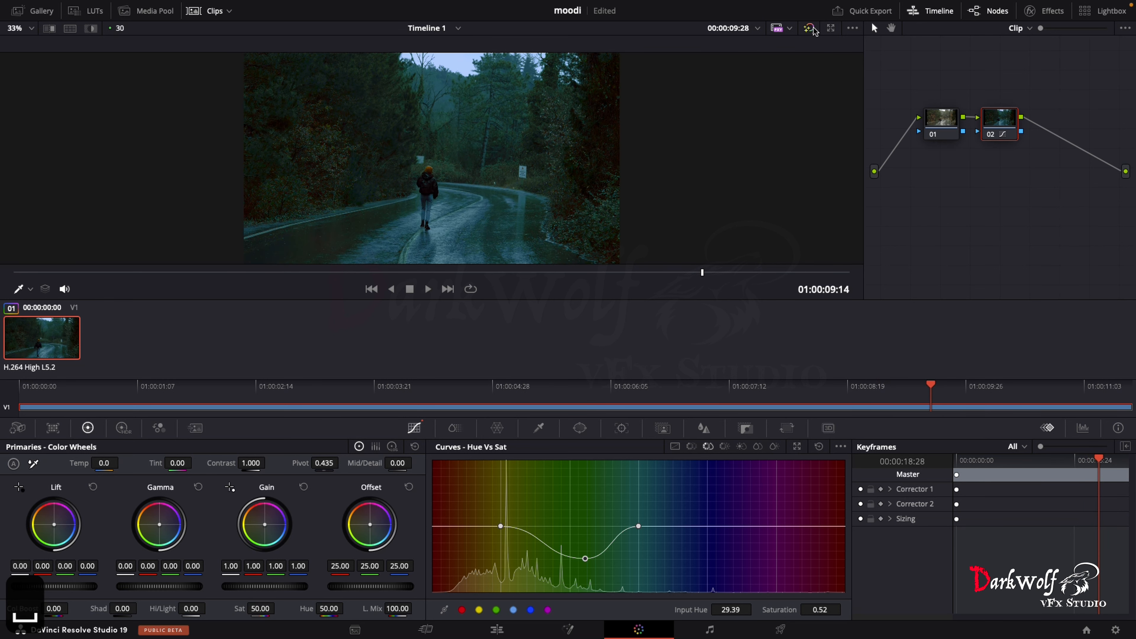
key("space")
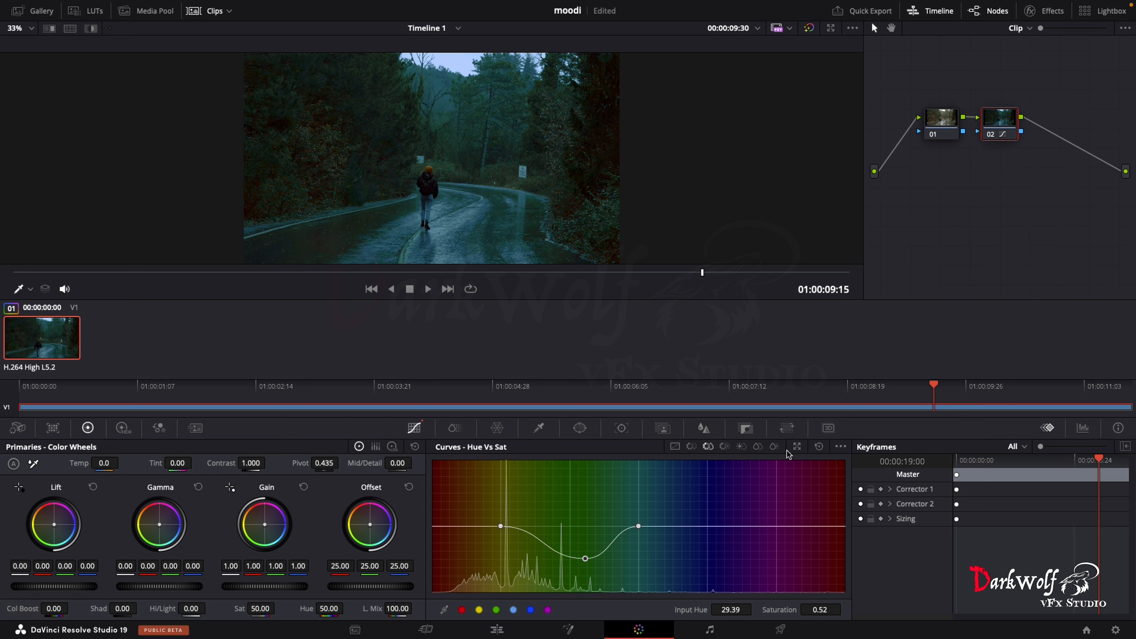
left_click(819, 447)
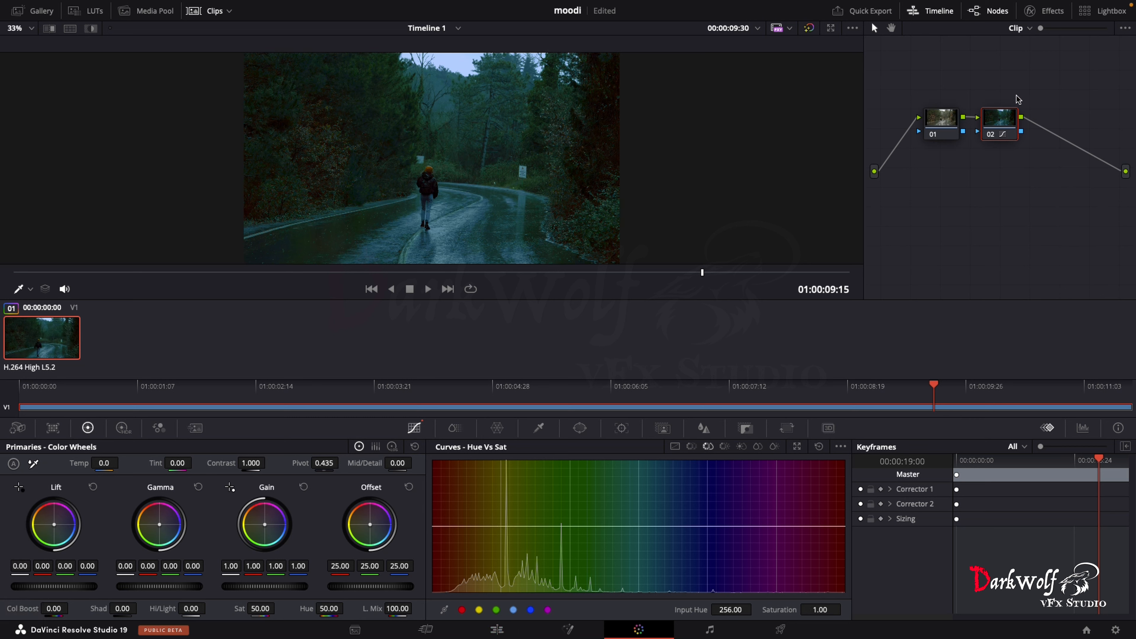
Step: Reset the grade on node 02, and undo back to its log-wheel grade
right_click(1012, 117)
left_click(1023, 132)
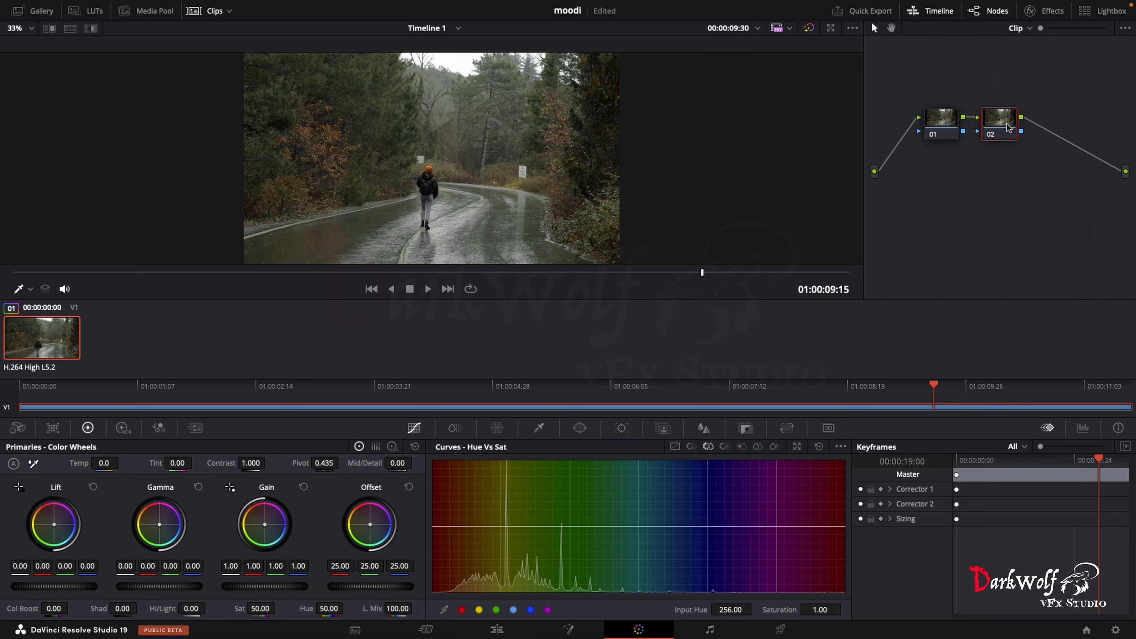
key("ctrl+z")
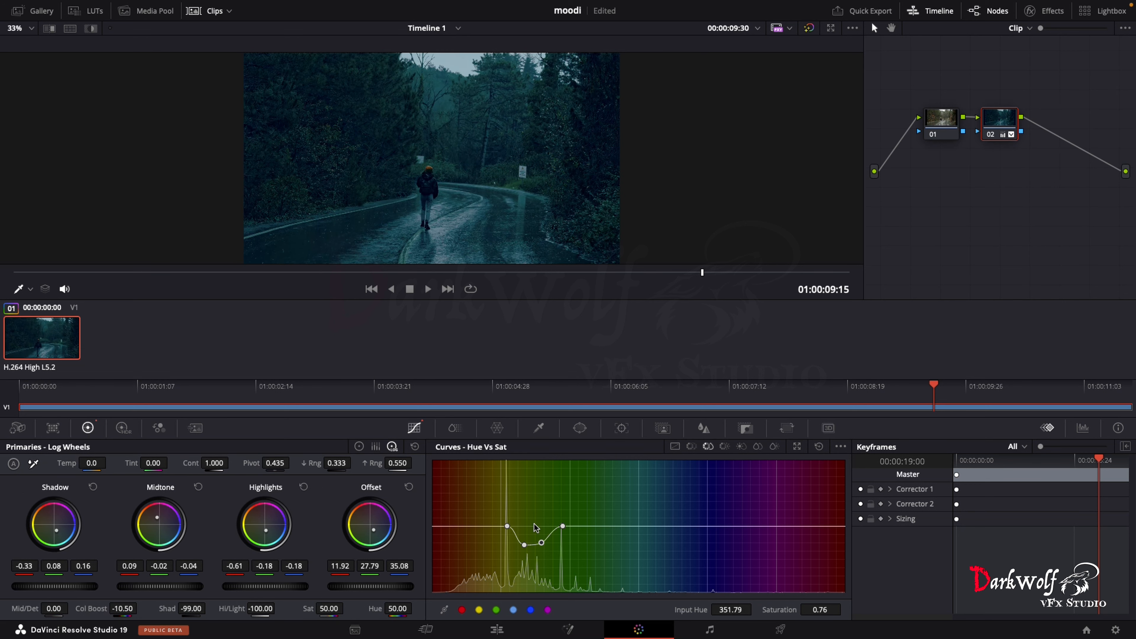